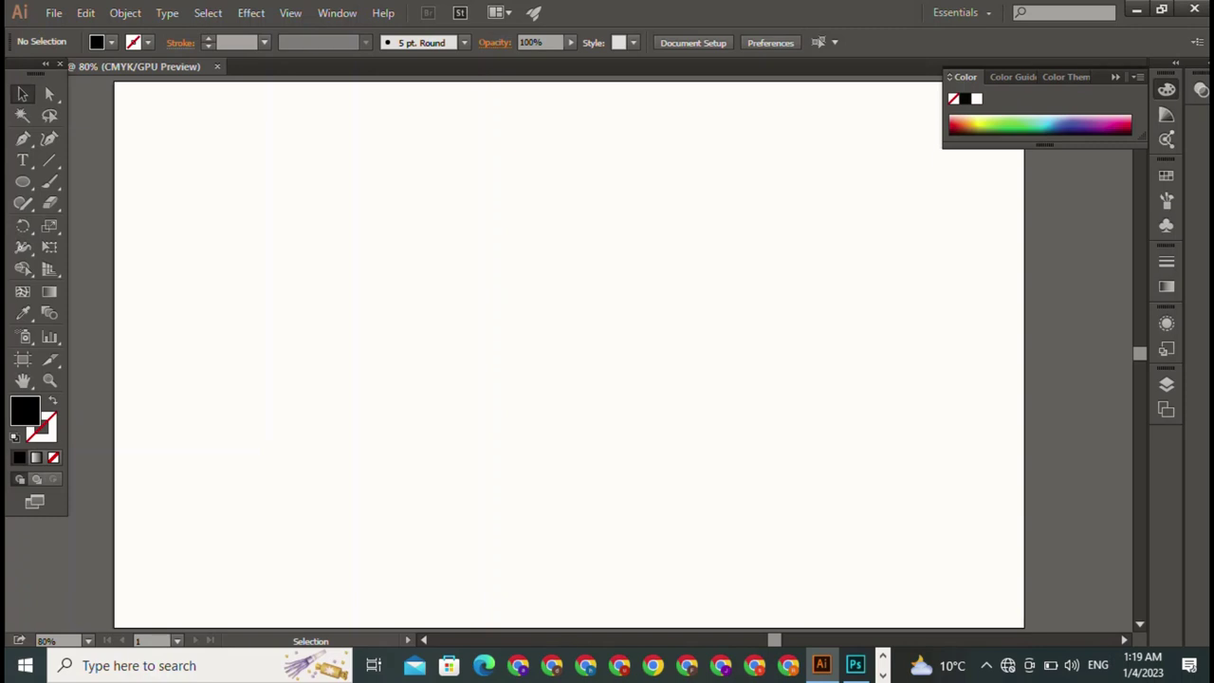
# Step: Add a letter A as text on the artboard
pyautogui.press('t')
pyautogui.click(368, 132)
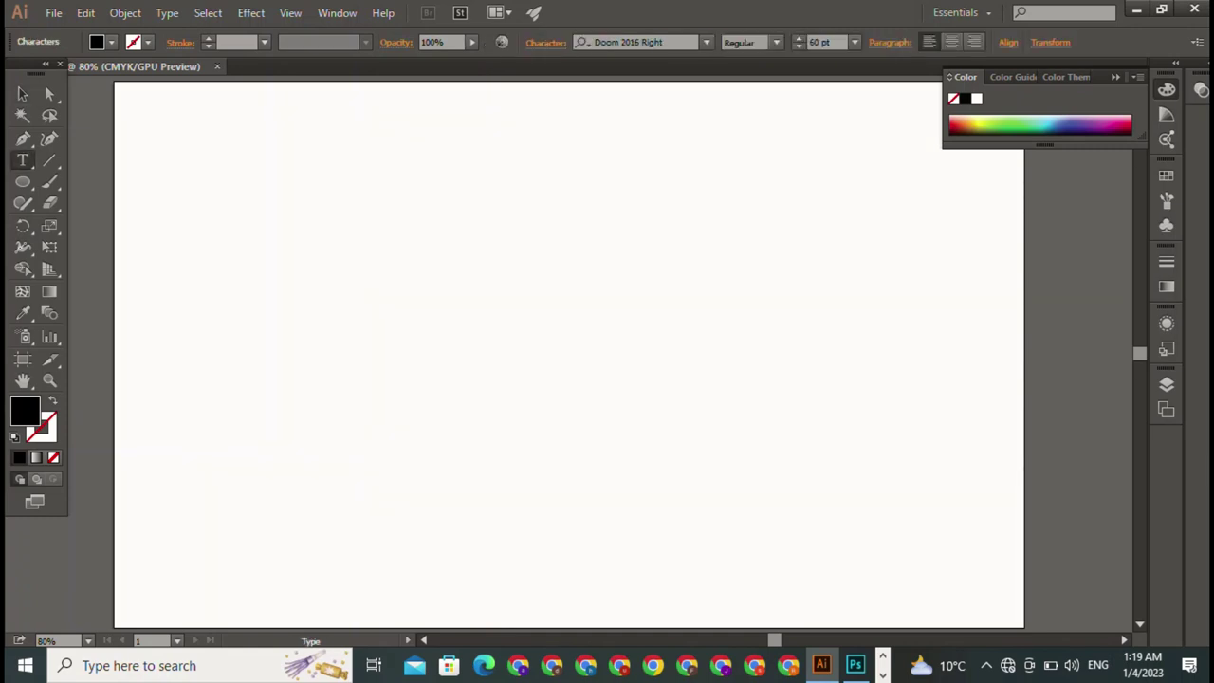
pyautogui.write('A')
pyautogui.press('Escape')
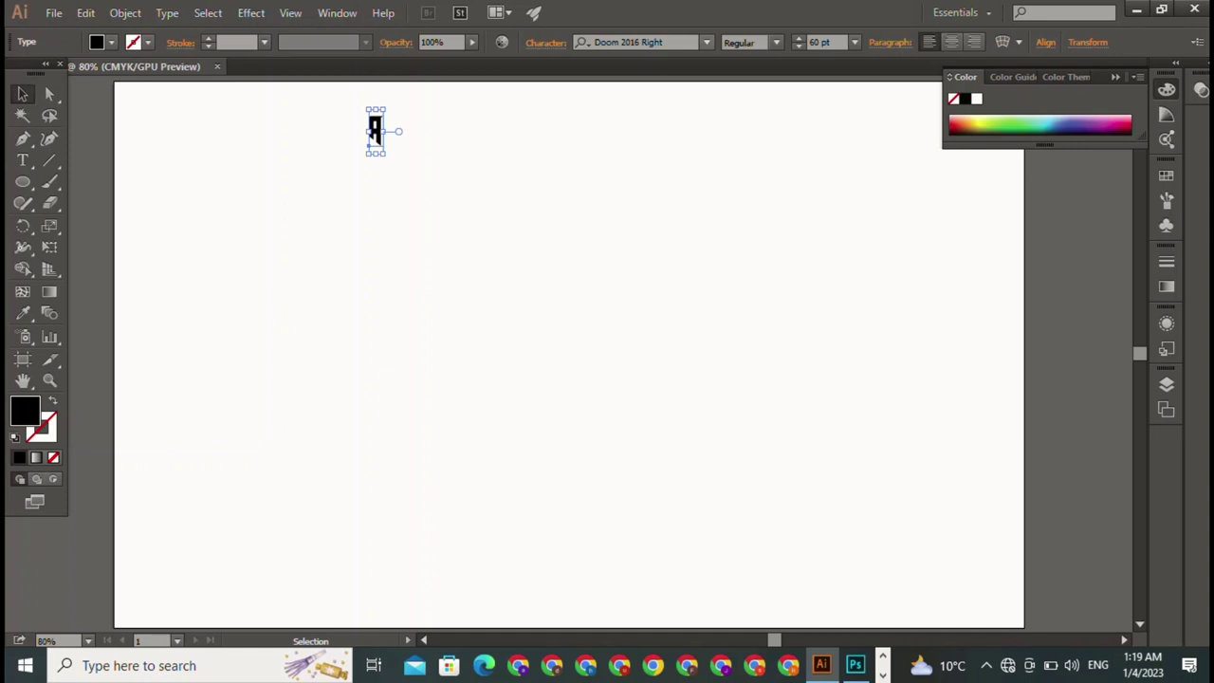
# Step: Set the A to Harlow Solid Italic and scale it up to a large letter
pyautogui.click(626, 41)
pyautogui.press('BackSpace')
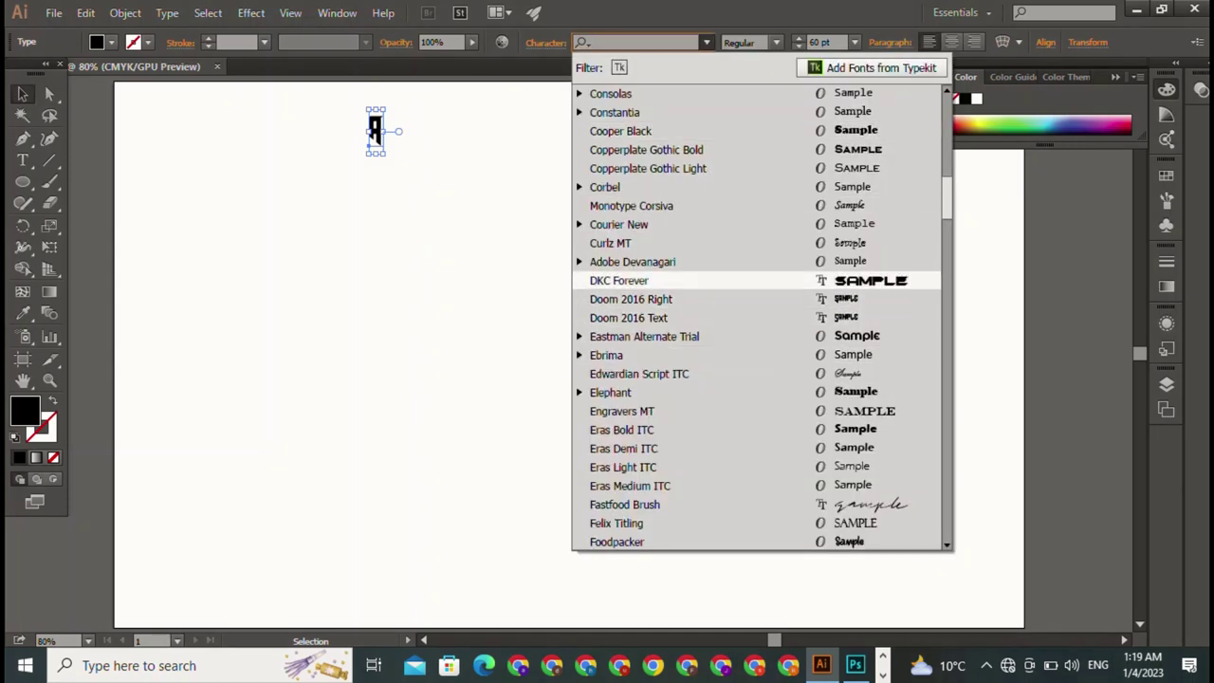
pyautogui.scroll(-1, 664, 392)
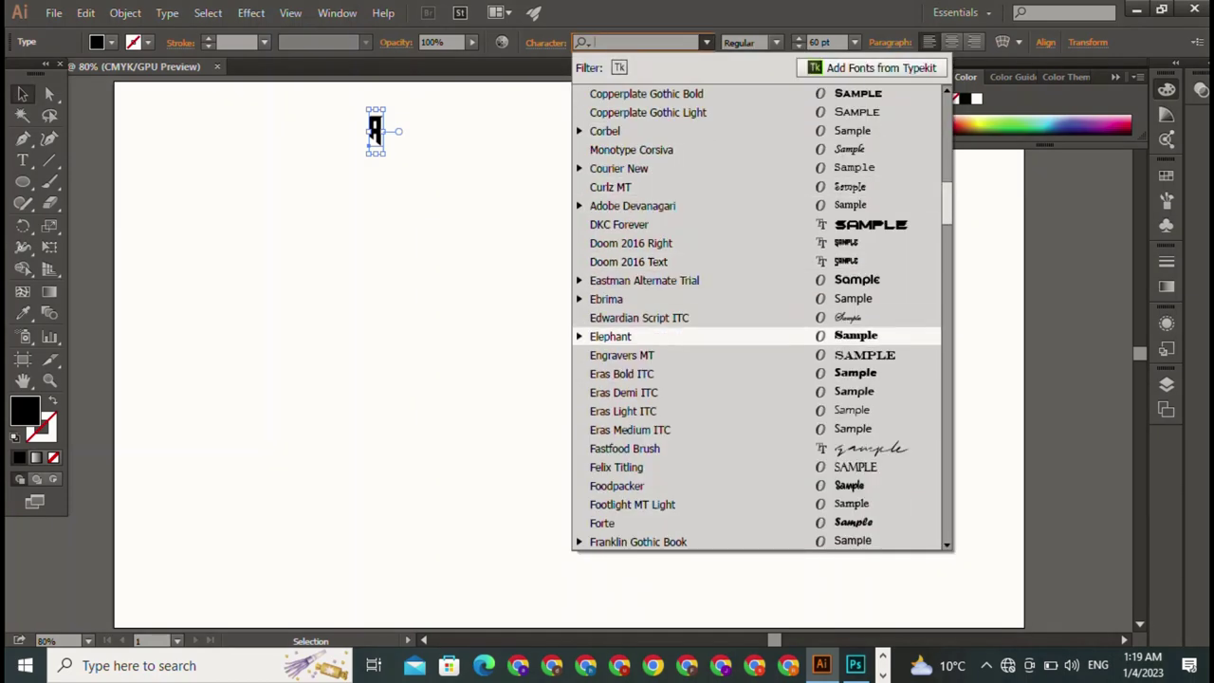
pyautogui.scroll(-5, 711, 336)
pyautogui.scroll(-5, 711, 335)
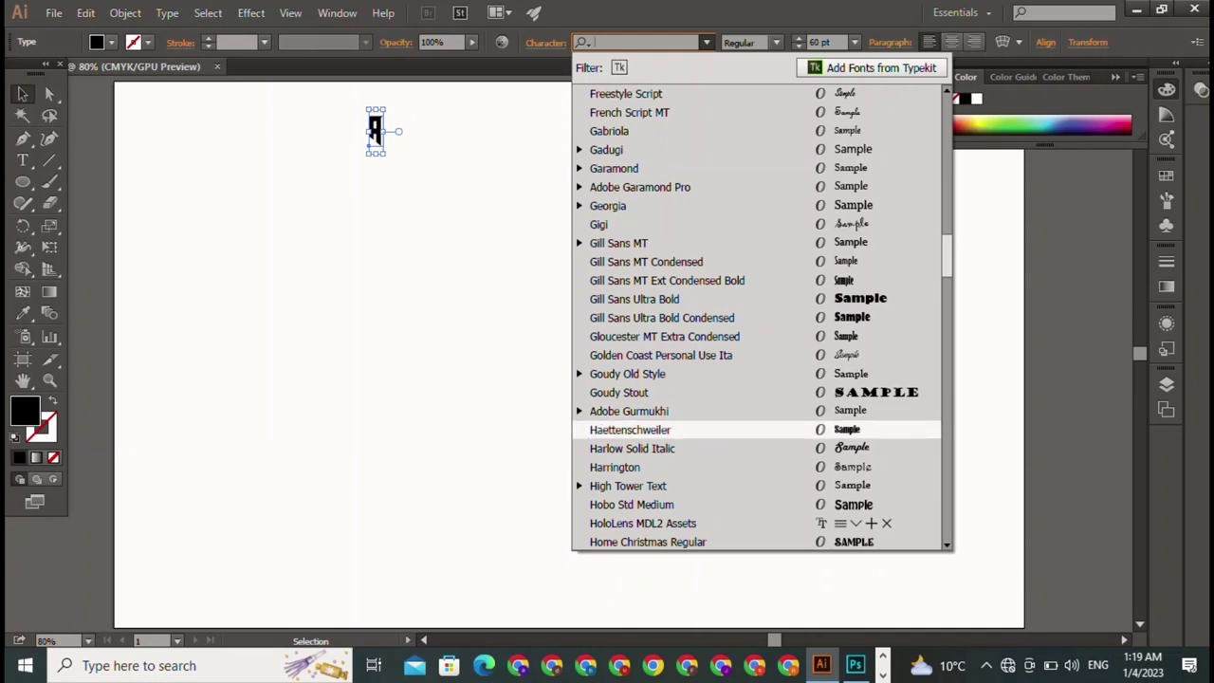
pyautogui.click(632, 448)
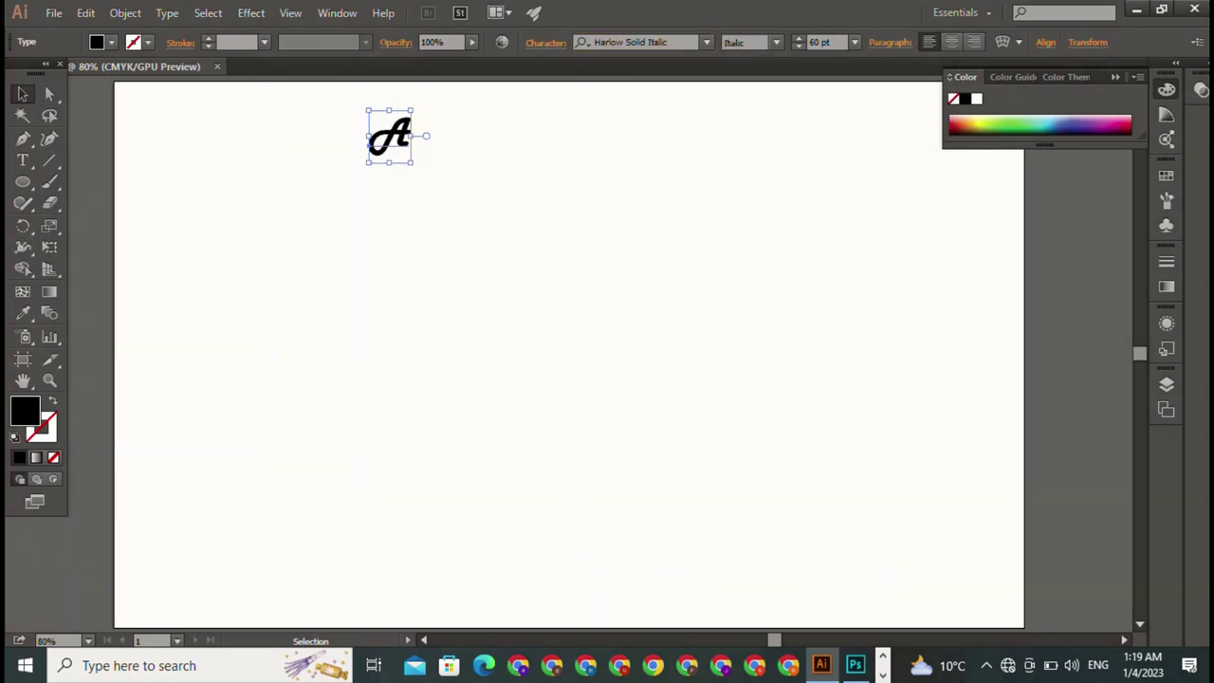
pyautogui.moveTo(413, 162); pyautogui.dragTo(601, 402)
pyautogui.hotkey('ctrl', 'shift', 'a')
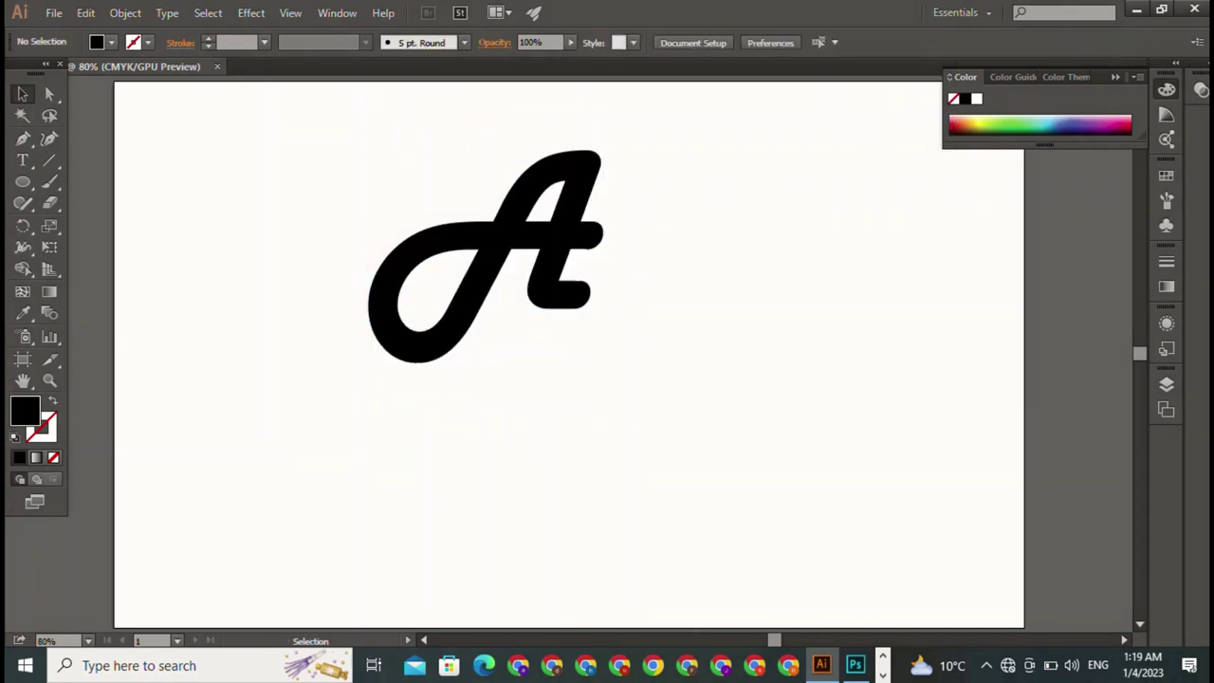
# Step: Add a second, small letter A near the artboard's top-left
pyautogui.click(23, 159)
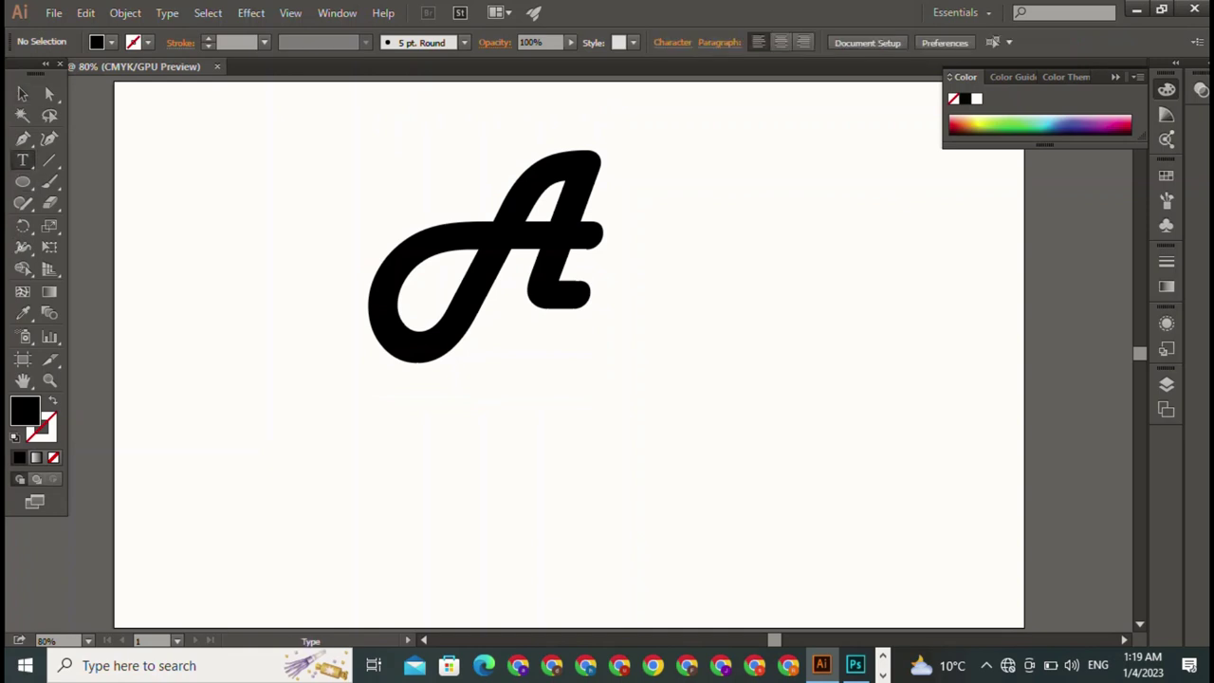
pyautogui.click(186, 114)
pyautogui.write('A')
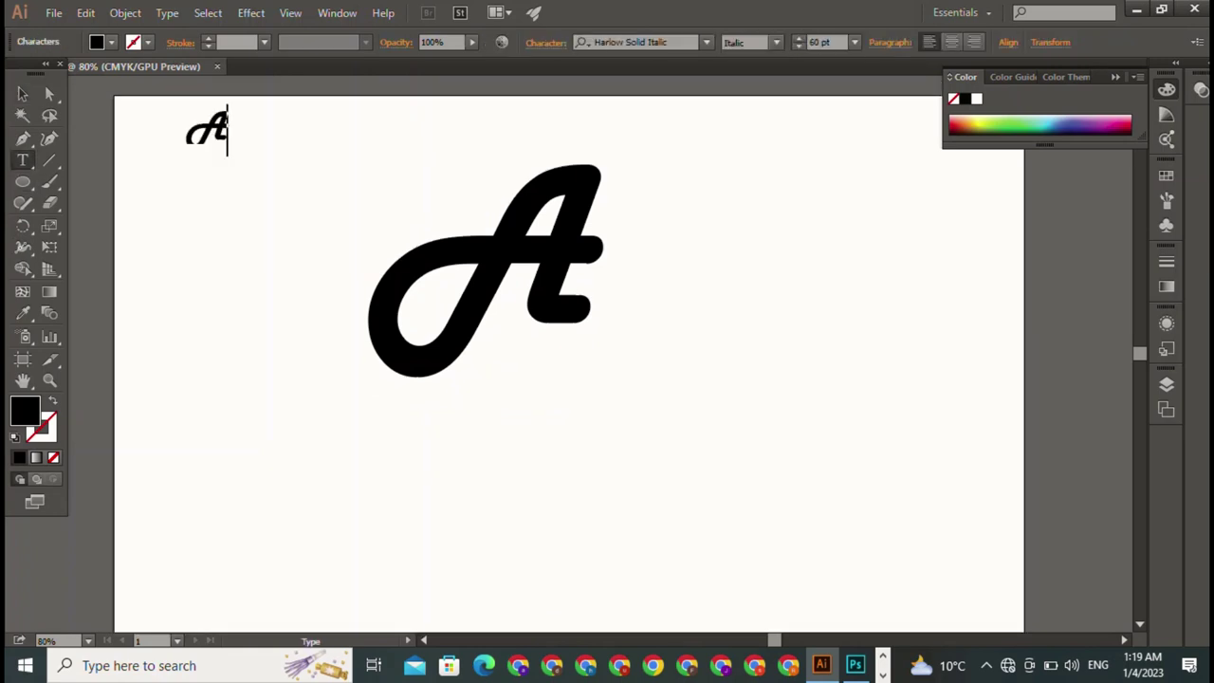
pyautogui.press('Escape')
# Step: Try Inkland and Letter Gothic Std, then settle on Matura MT Script Capitals for the small A
pyautogui.click(707, 41)
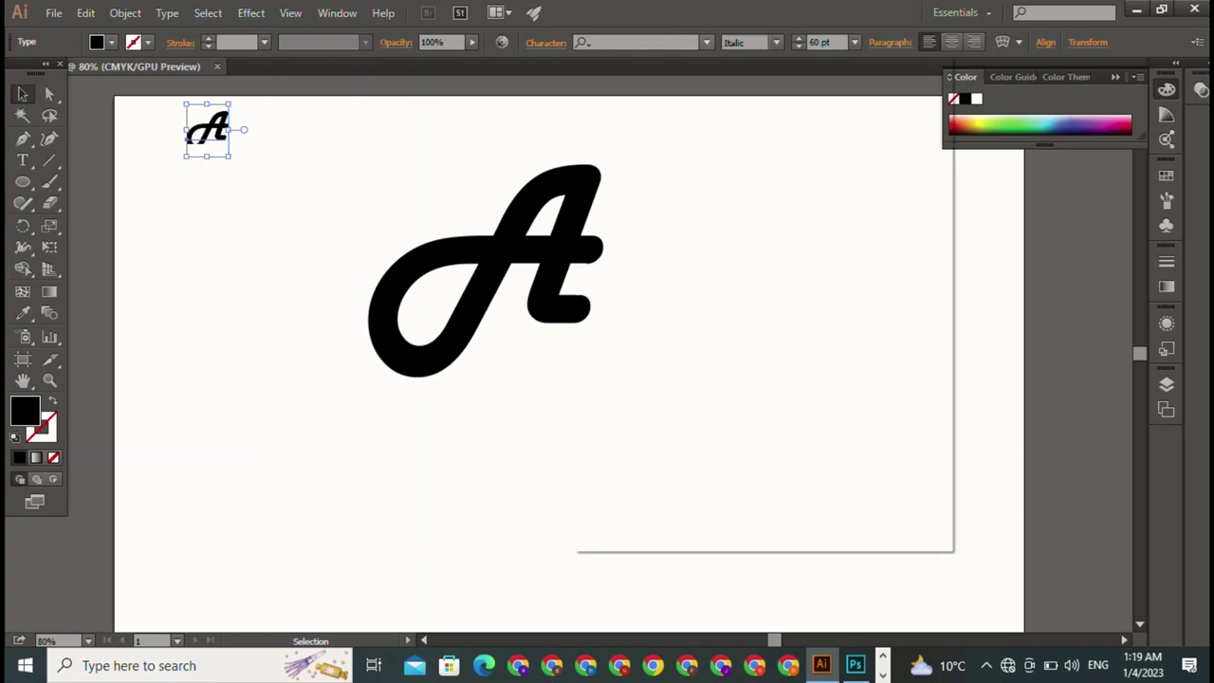
pyautogui.scroll(-6, 759, 332)
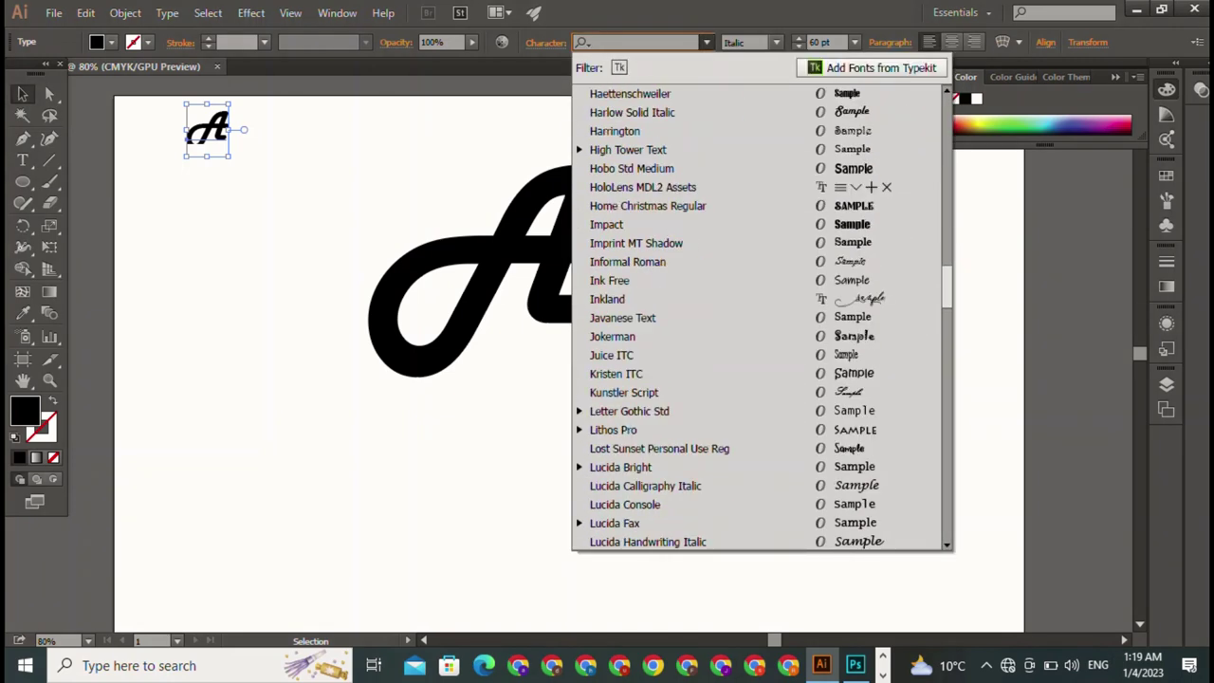
pyautogui.click(664, 318)
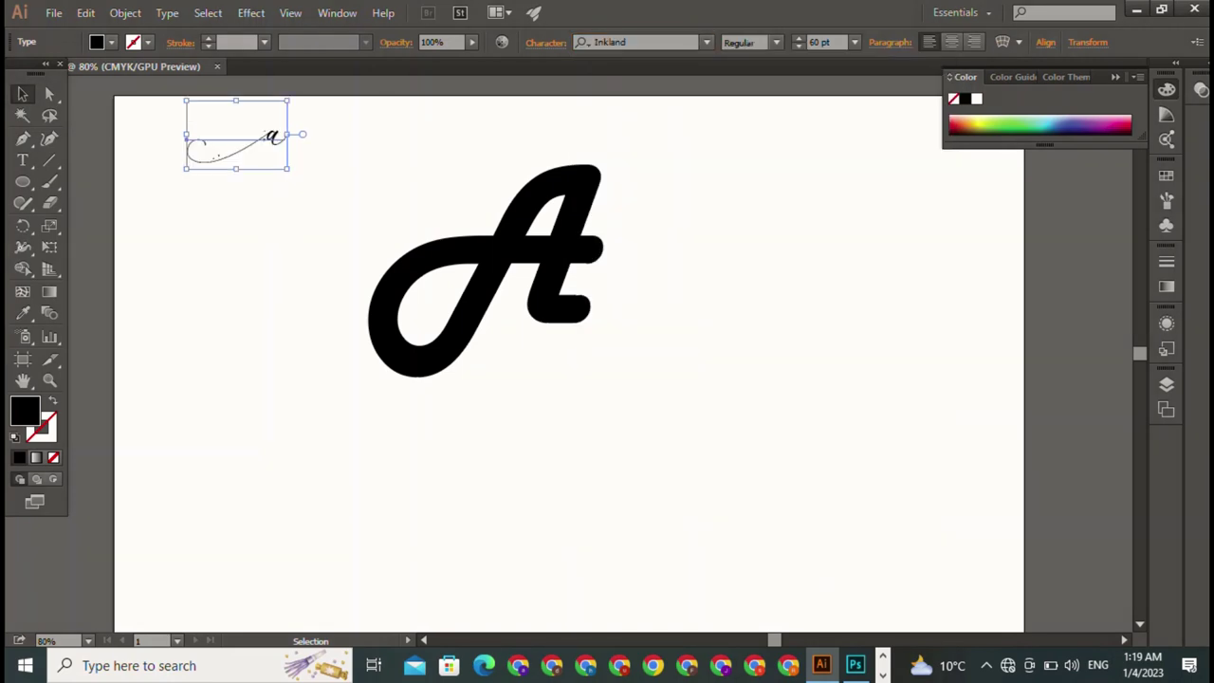
pyautogui.click(706, 42)
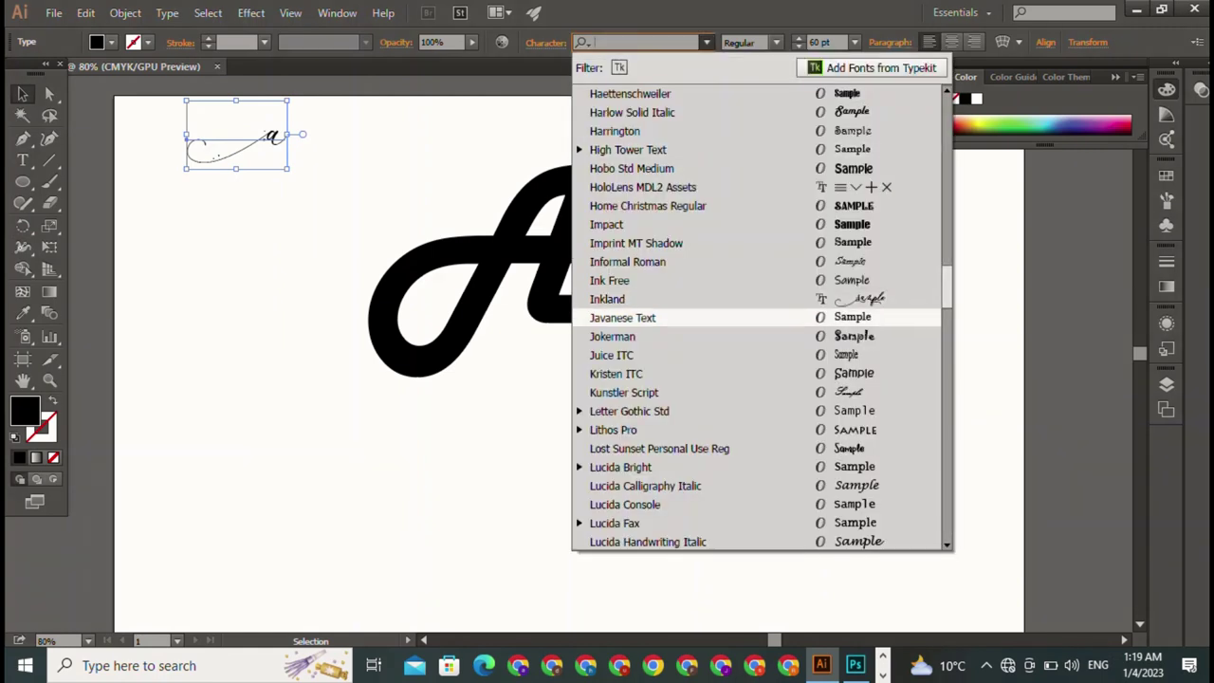
pyautogui.click(678, 406)
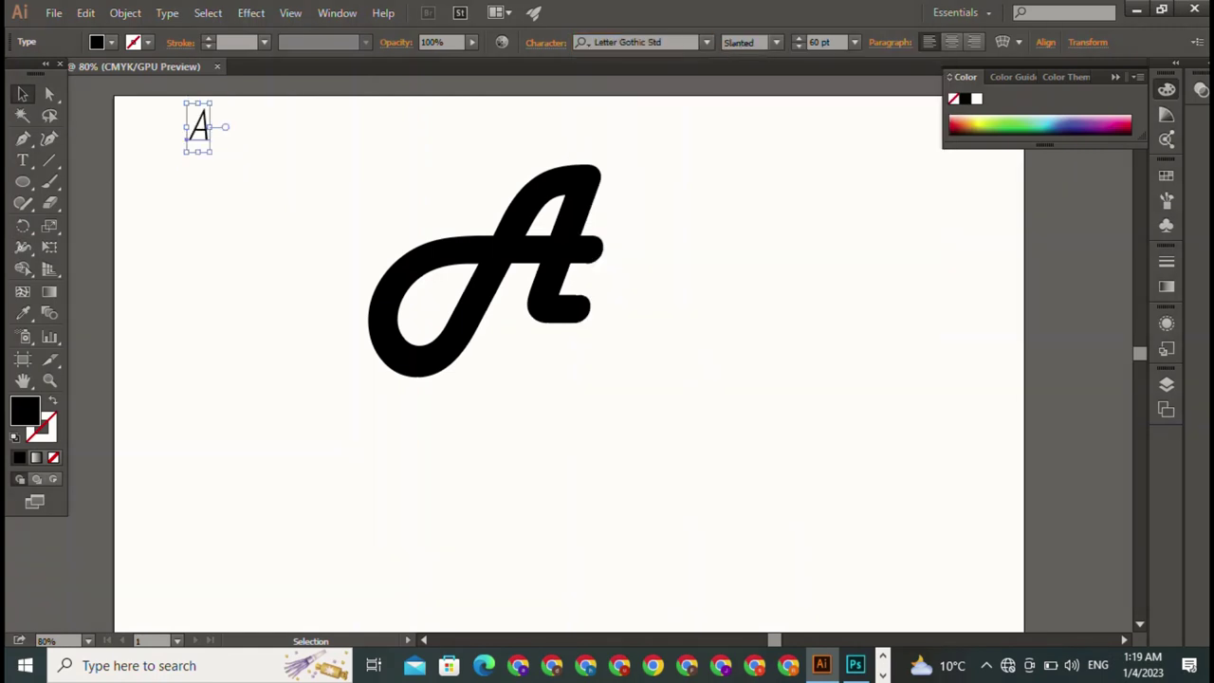
pyautogui.click(707, 41)
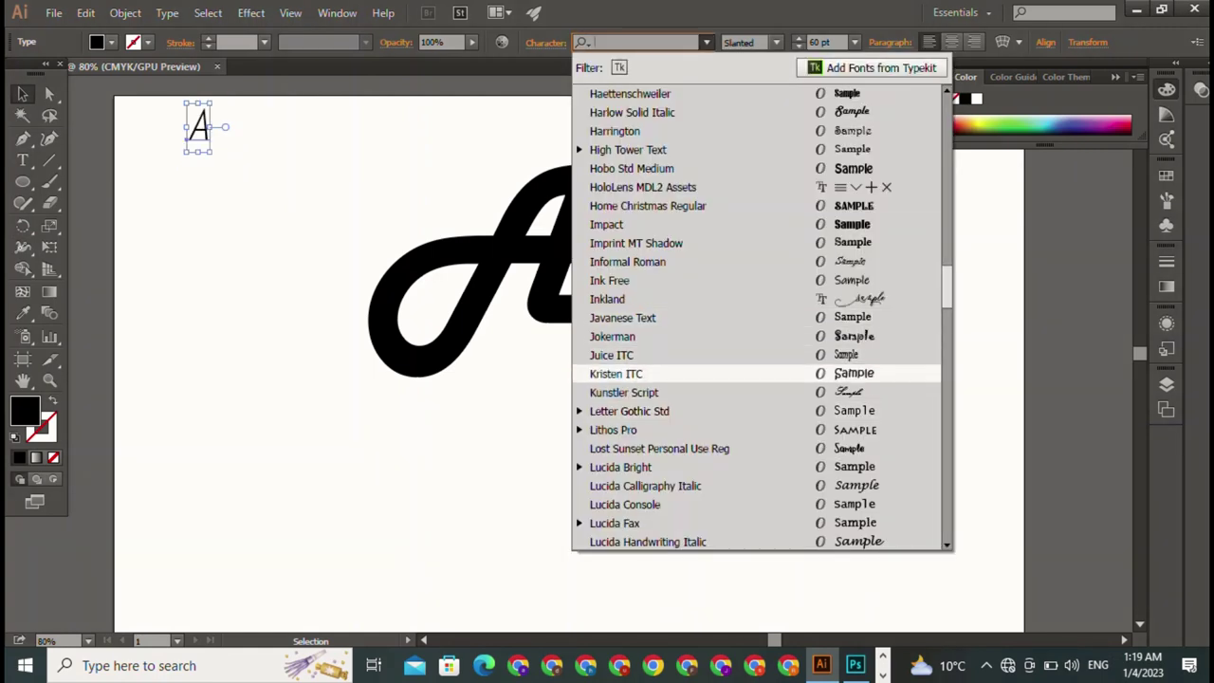
pyautogui.scroll(-3, 712, 313)
pyautogui.scroll(-1, 711, 313)
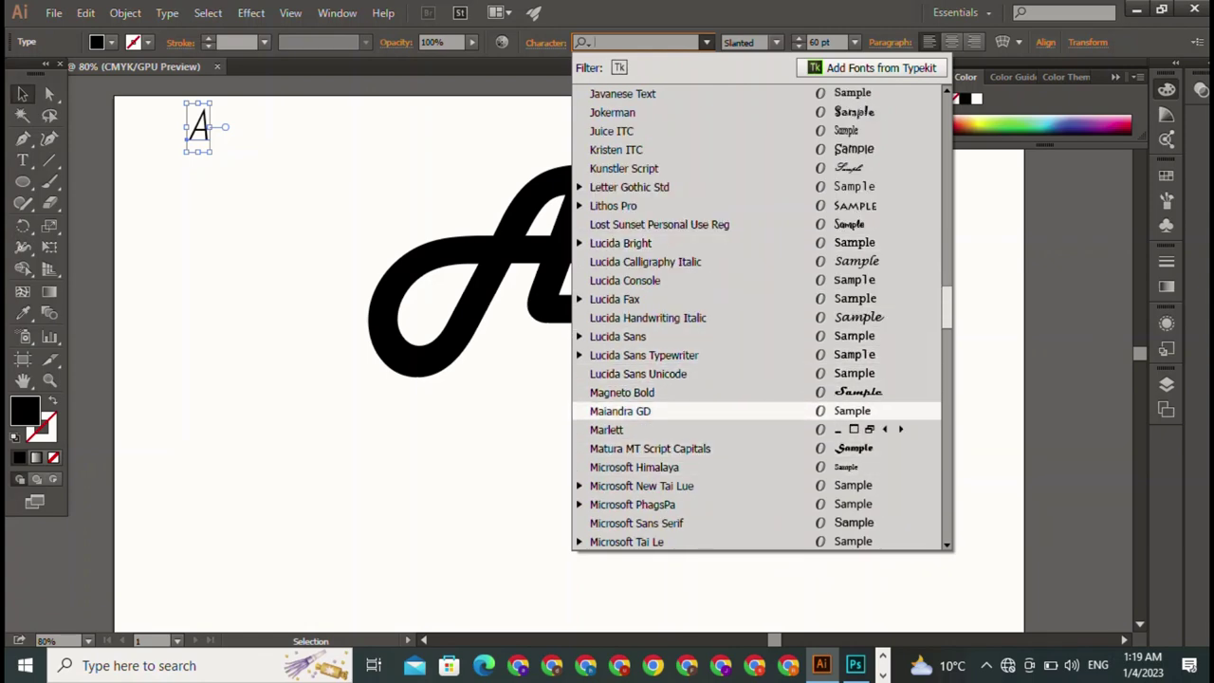
pyautogui.press('Escape')
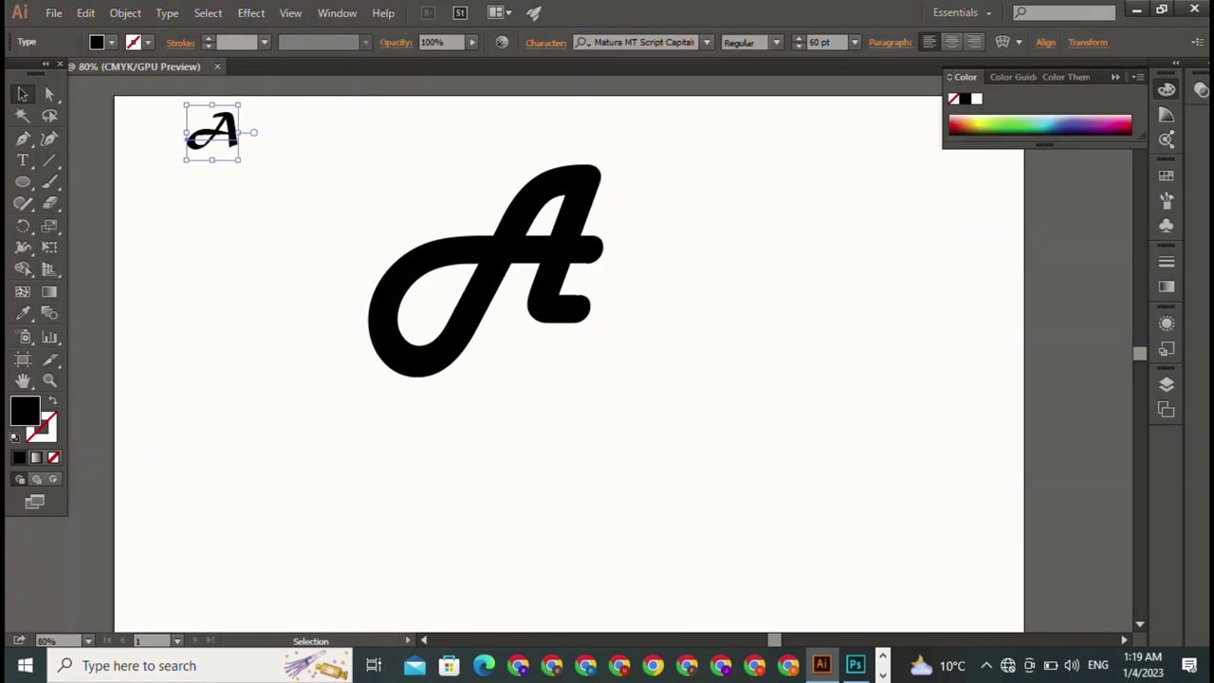
# Step: Move the small A into the large A's lower loop
pyautogui.moveTo(213, 133)
pyautogui.mouseDown()
pyautogui.moveTo(428, 291)
pyautogui.moveTo(424, 305)
pyautogui.mouseUp()
pyautogui.click(424, 306)
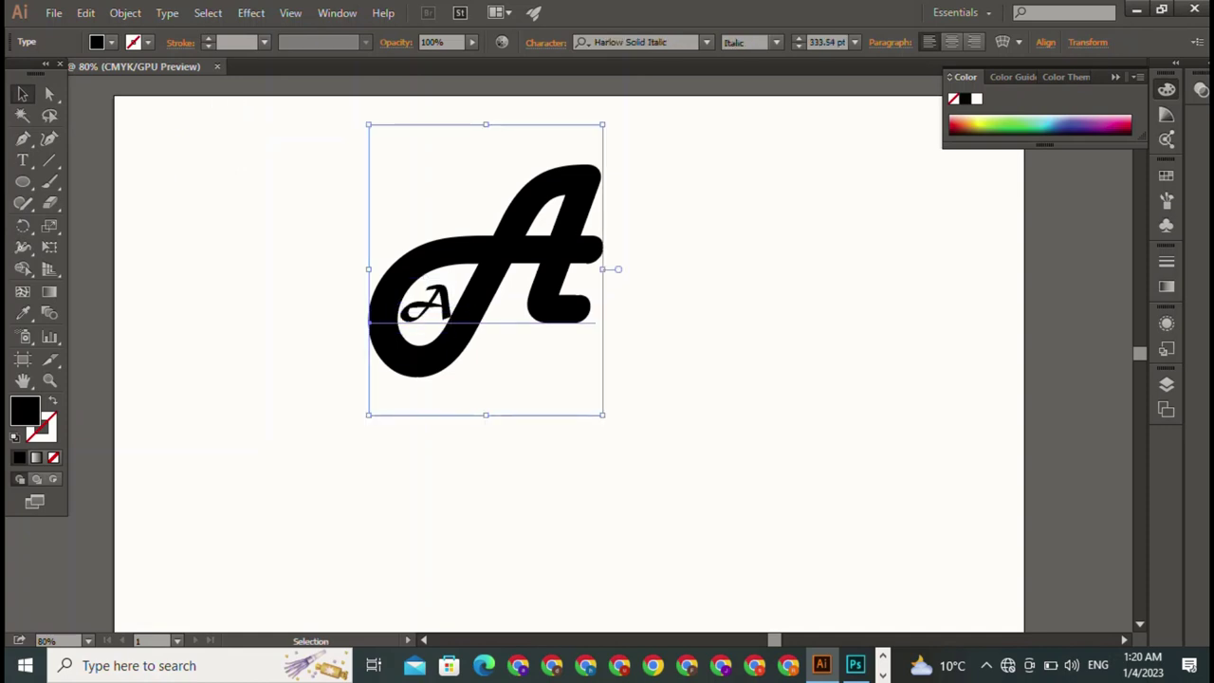
pyautogui.hotkey('ctrl', 'shift', 'a')
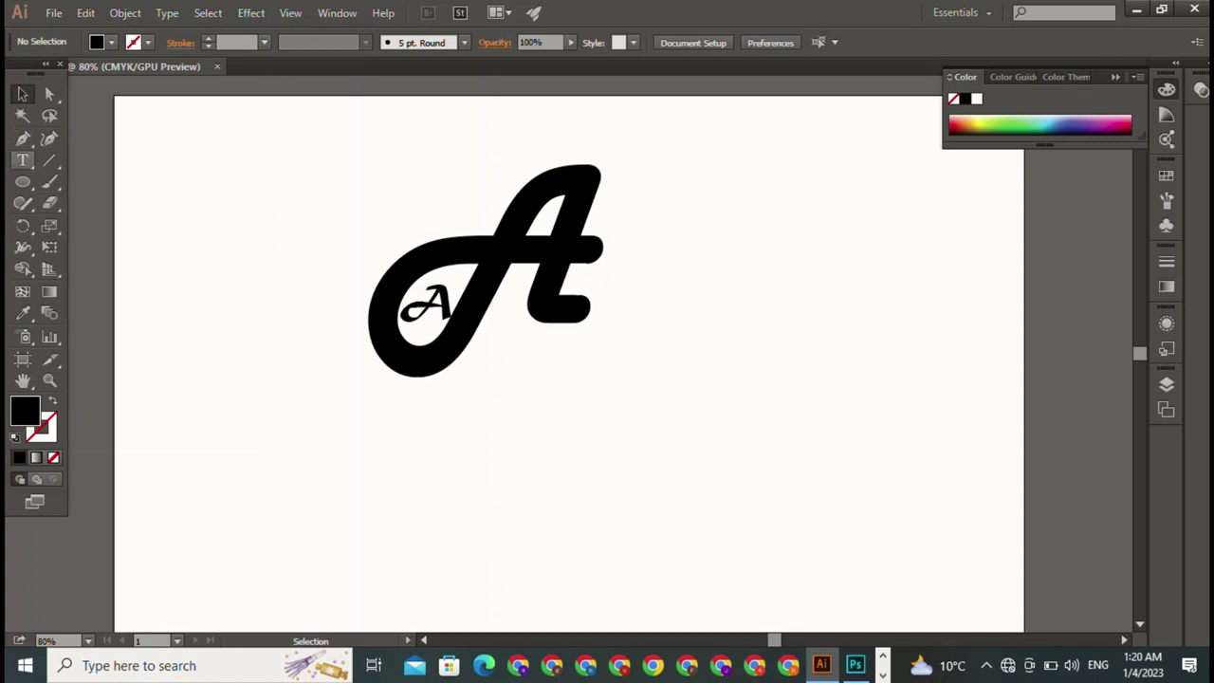
# Step: Draw a small black square to the right of the A
pyautogui.moveTo(23, 181); pyautogui.dragTo(76, 181)
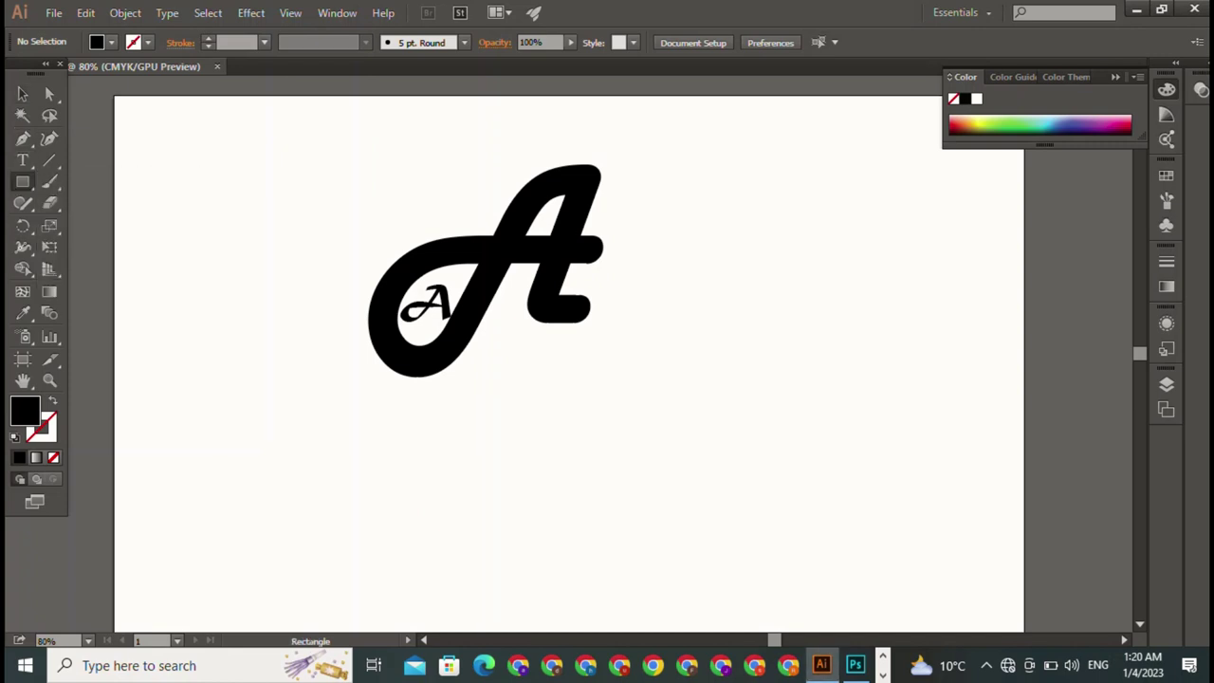
pyautogui.moveTo(726, 240); pyautogui.dragTo(915, 428)
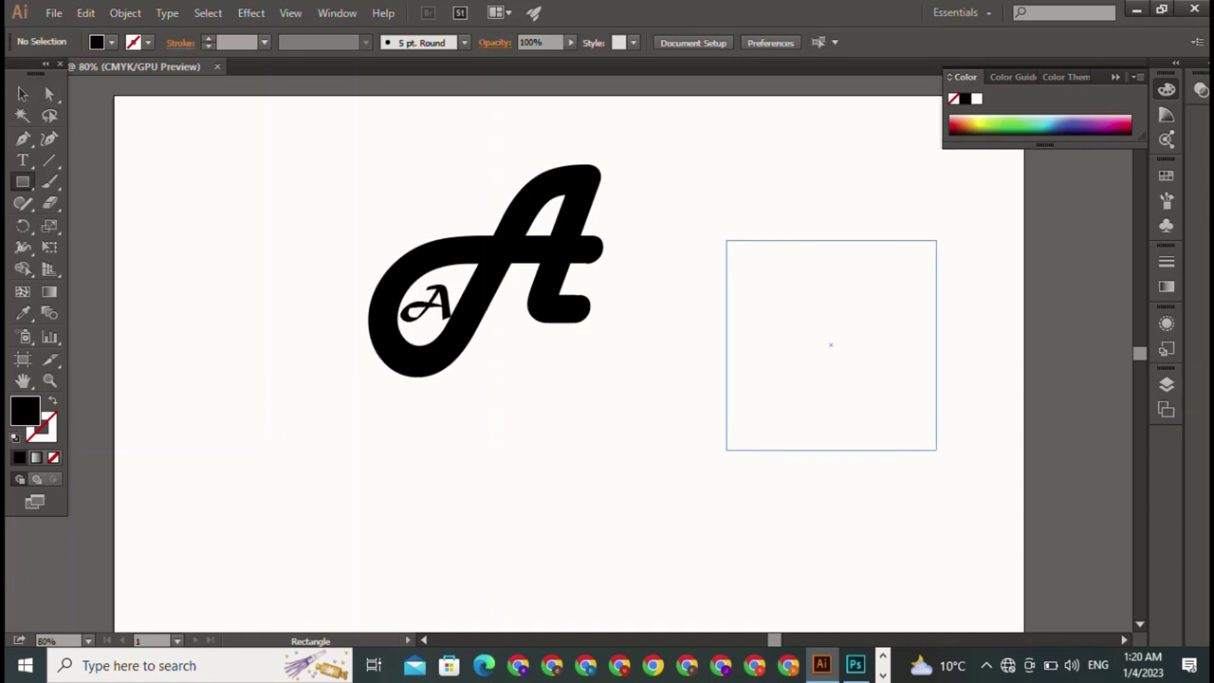
pyautogui.moveTo(916, 428); pyautogui.dragTo(874, 388)
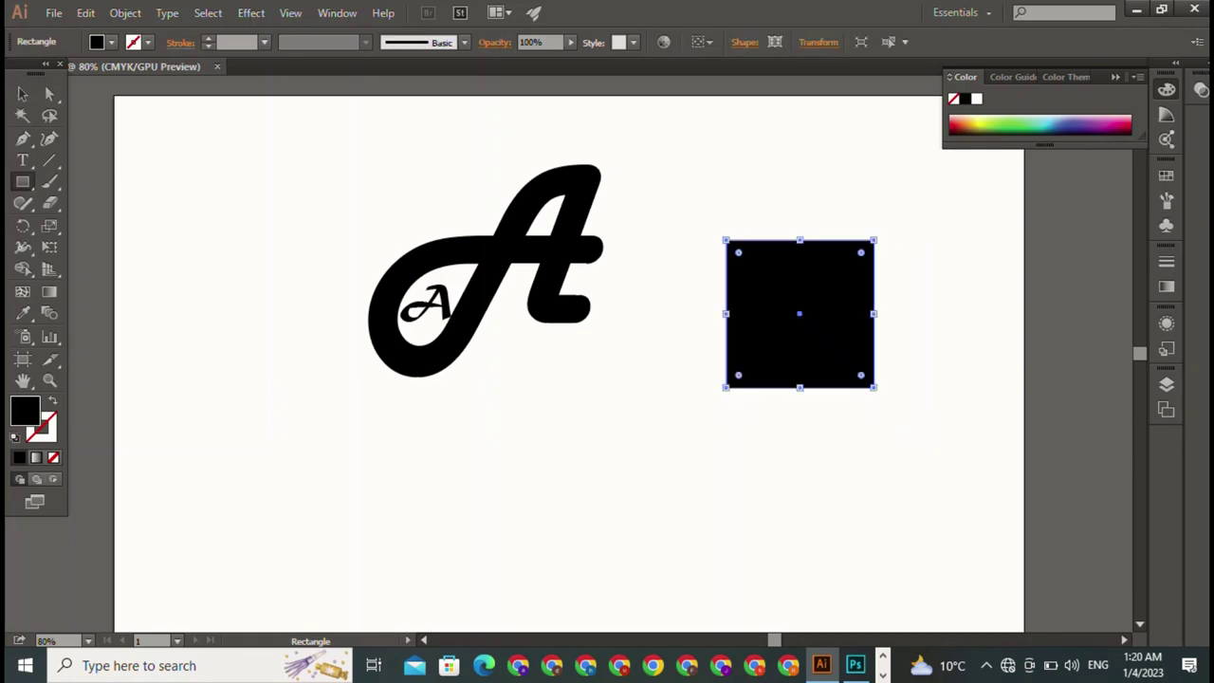
# Step: Round the square's bottom-right anchor to 207.5 pt, forming a quarter-circle
pyautogui.click(23, 94)
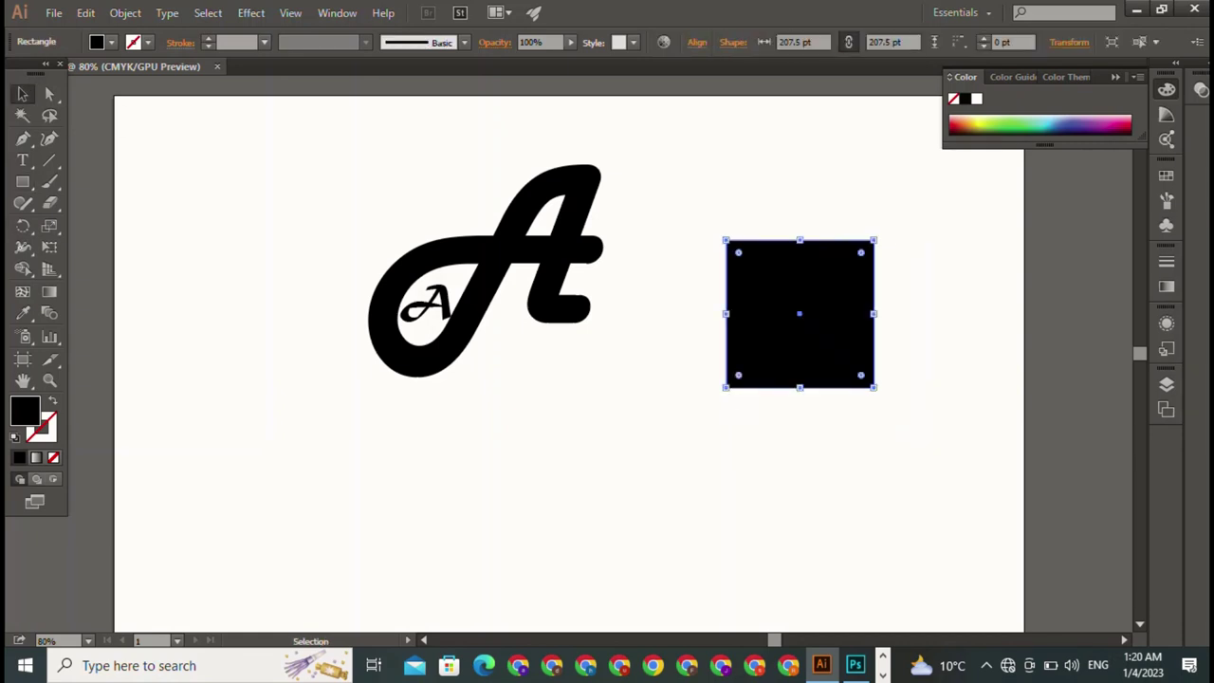
pyautogui.press('a')
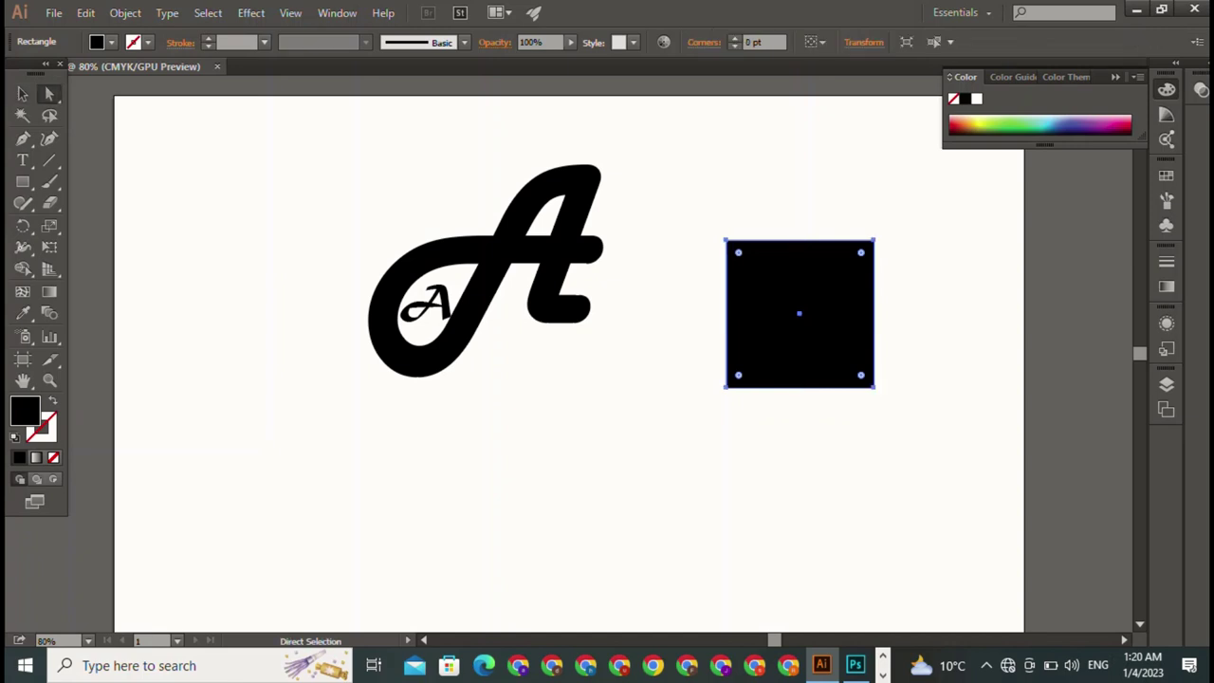
pyautogui.moveTo(901, 412); pyautogui.dragTo(801, 318)
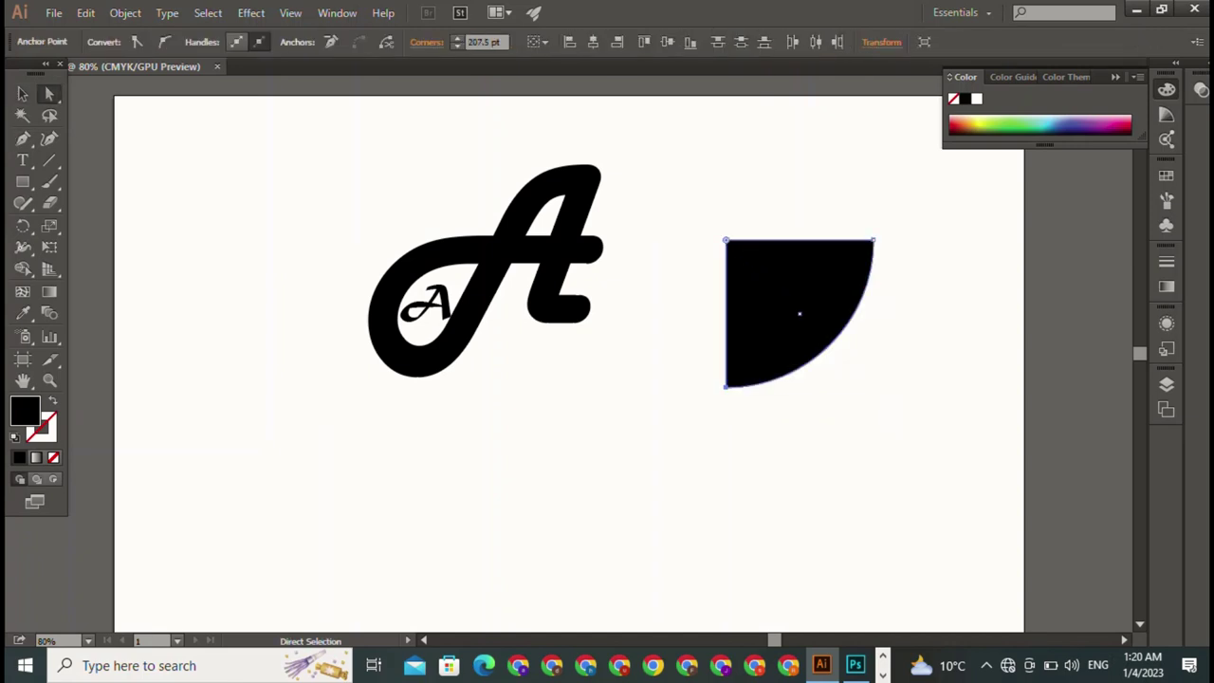
pyautogui.click(23, 94)
pyautogui.click(493, 256)
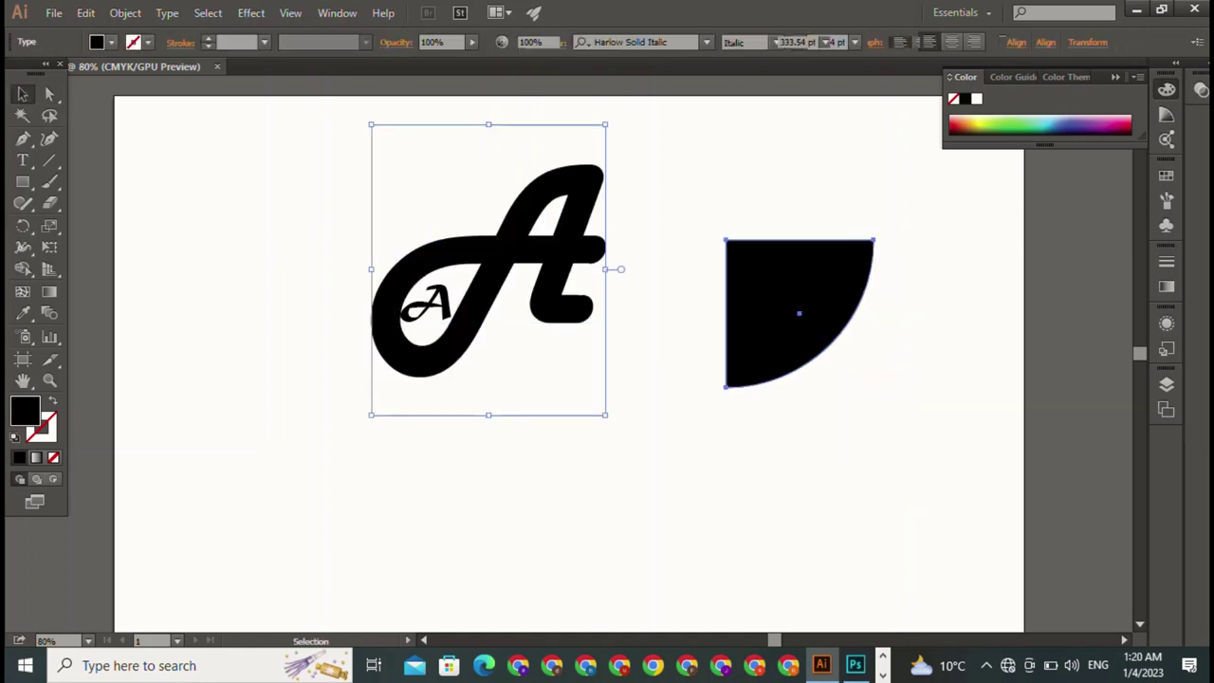
# Step: Duplicate the quarter-circle and reflect the copy horizontally
pyautogui.click(797, 313)
pyautogui.moveTo(800, 313); pyautogui.dragTo(717, 463)
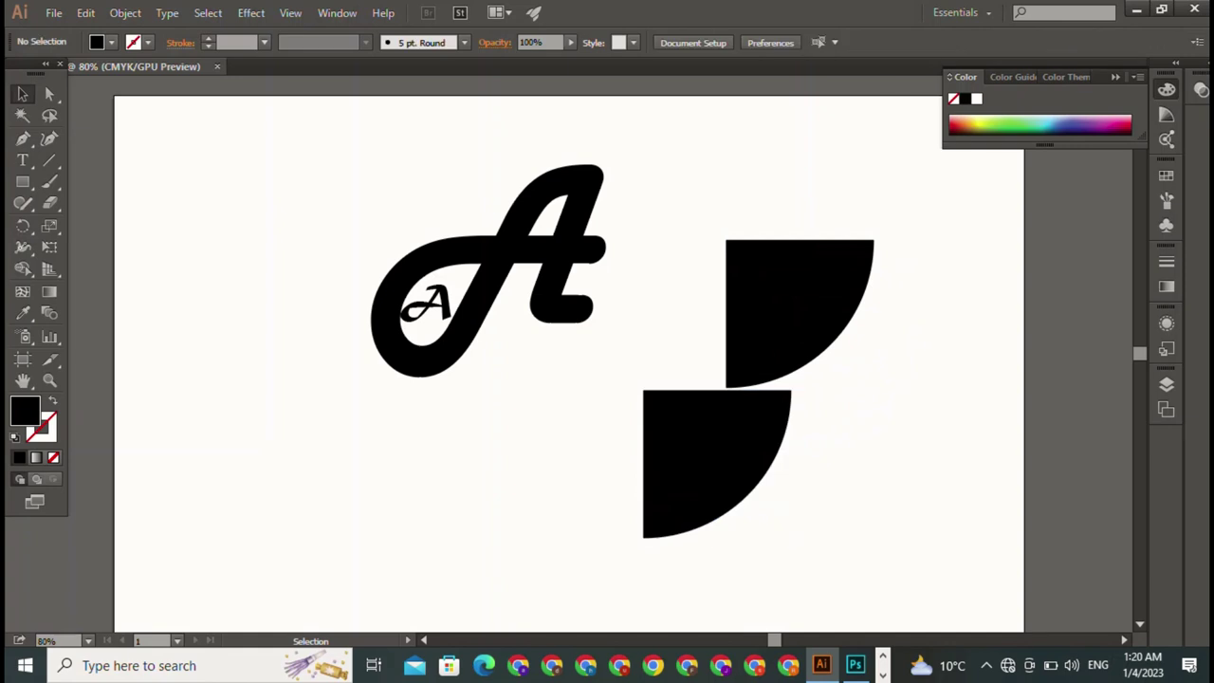
pyautogui.rightClick(741, 438)
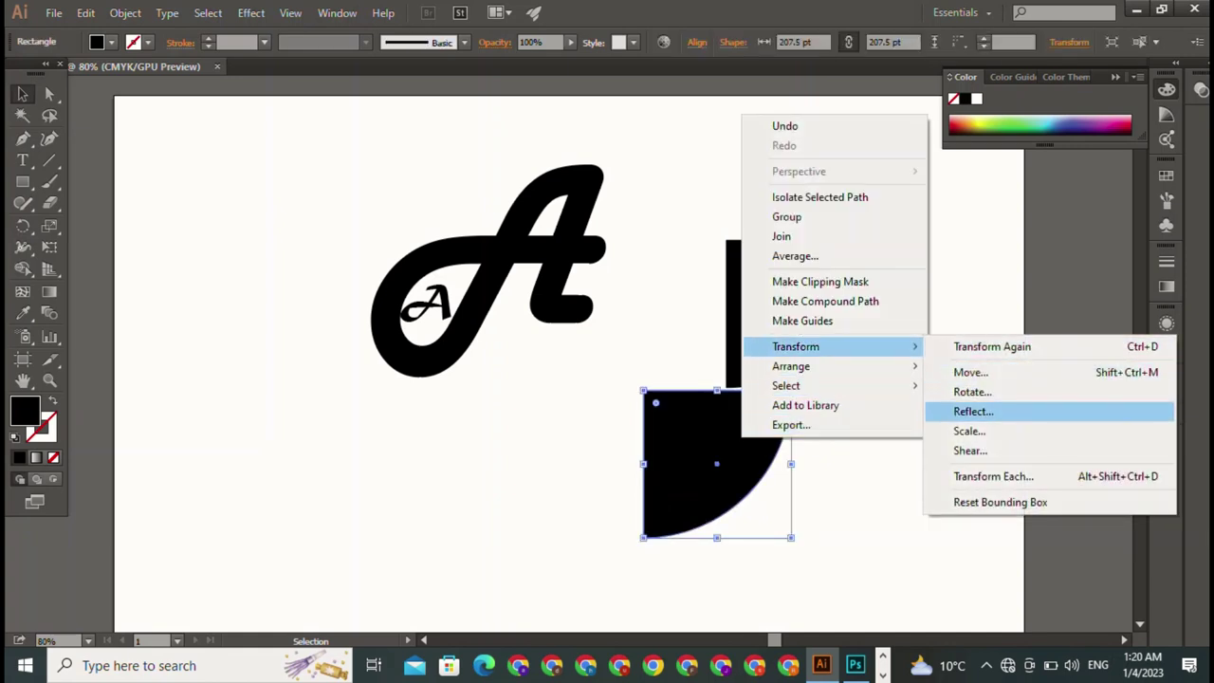
pyautogui.click(973, 411)
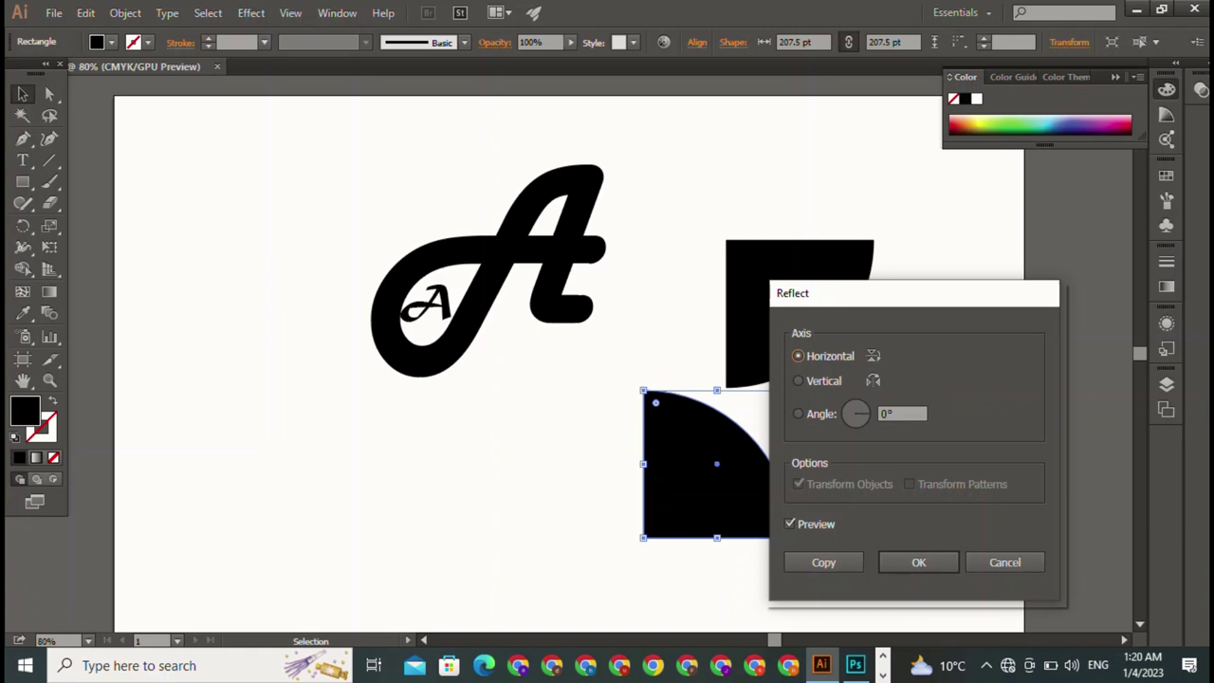
pyautogui.click(918, 562)
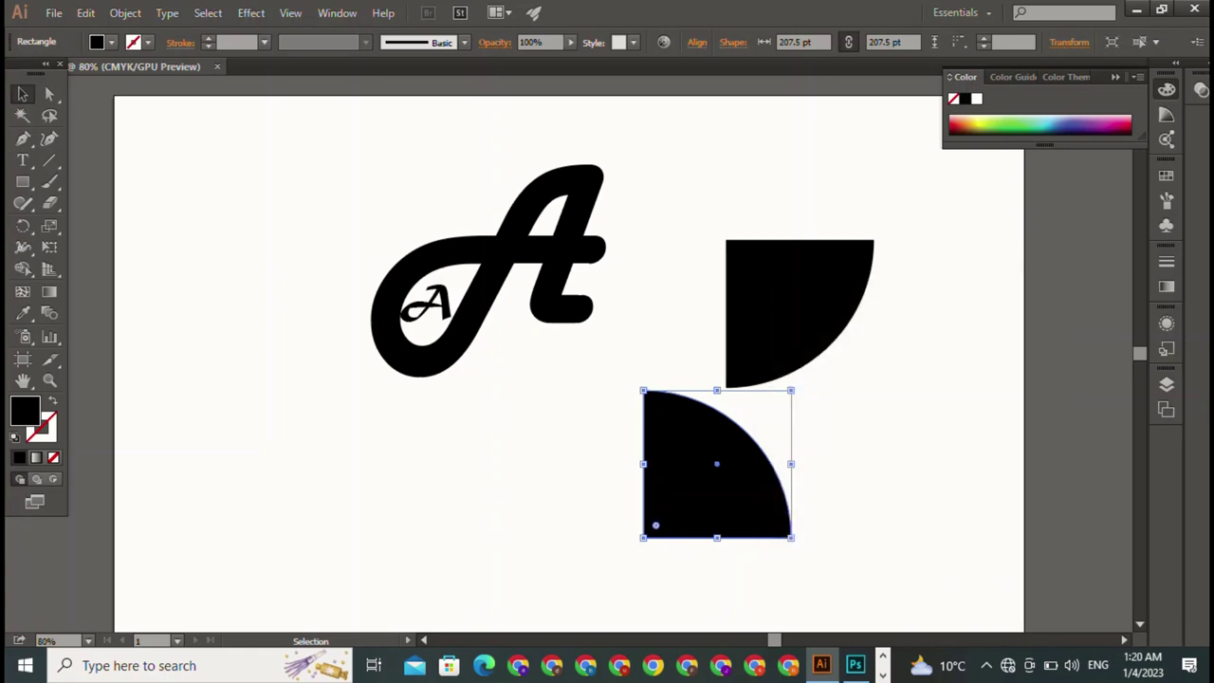
# Step: Move the flipped copy beneath the original quarter-circle
pyautogui.moveTo(716, 463); pyautogui.dragTo(801, 421)
pyautogui.hotkey('ctrl', 'shift', 'a')
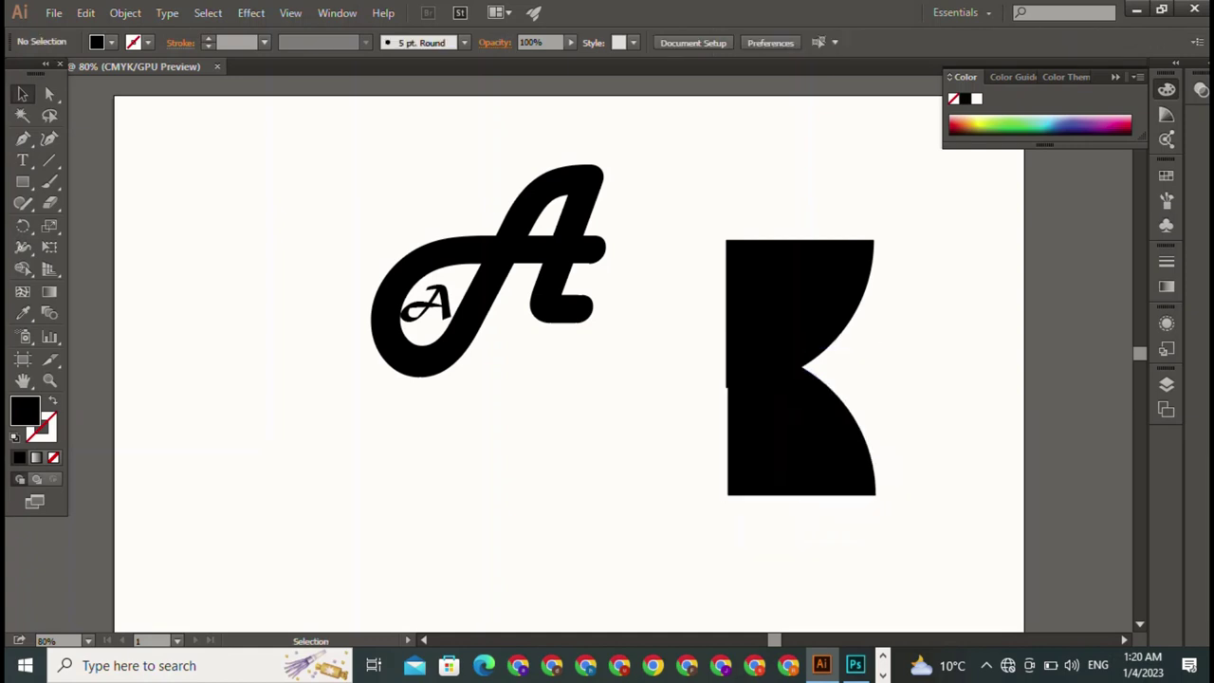
pyautogui.click(800, 421)
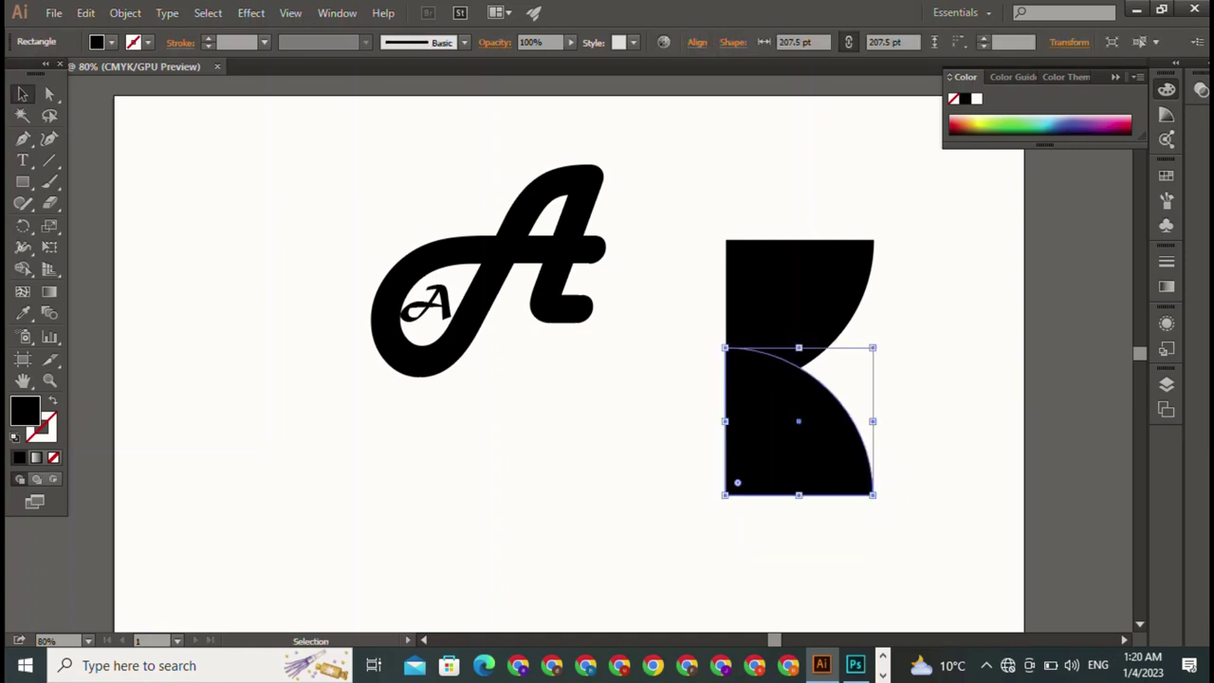
pyautogui.hotkey('ctrl', 'shift', 'a')
pyautogui.click(799, 421)
pyautogui.hotkey('ctrl', 'shift', 'a')
pyautogui.hotkey('ctrl', 'z')
pyautogui.hotkey('ctrl', 'shift', 'a')
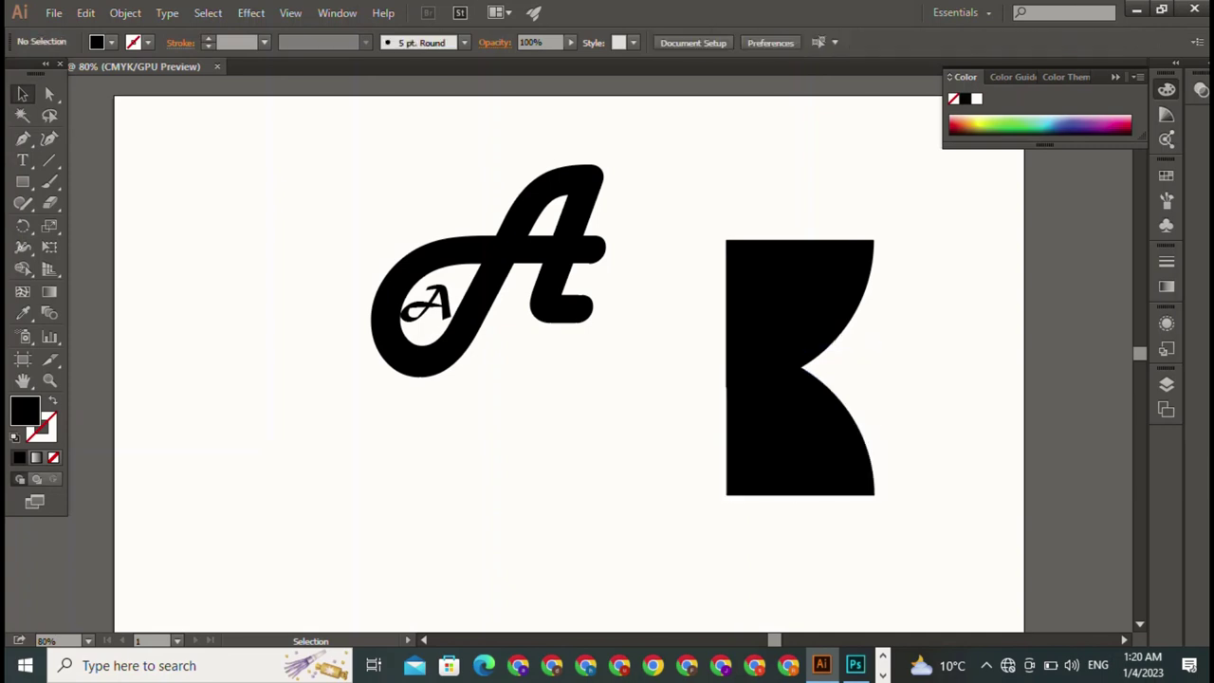
pyautogui.click(798, 421)
# Step: Nudge the lower quarter-circle up two steps so it sits flush under the original
pyautogui.press('Up')
pyautogui.press('Up')
pyautogui.press('Up')
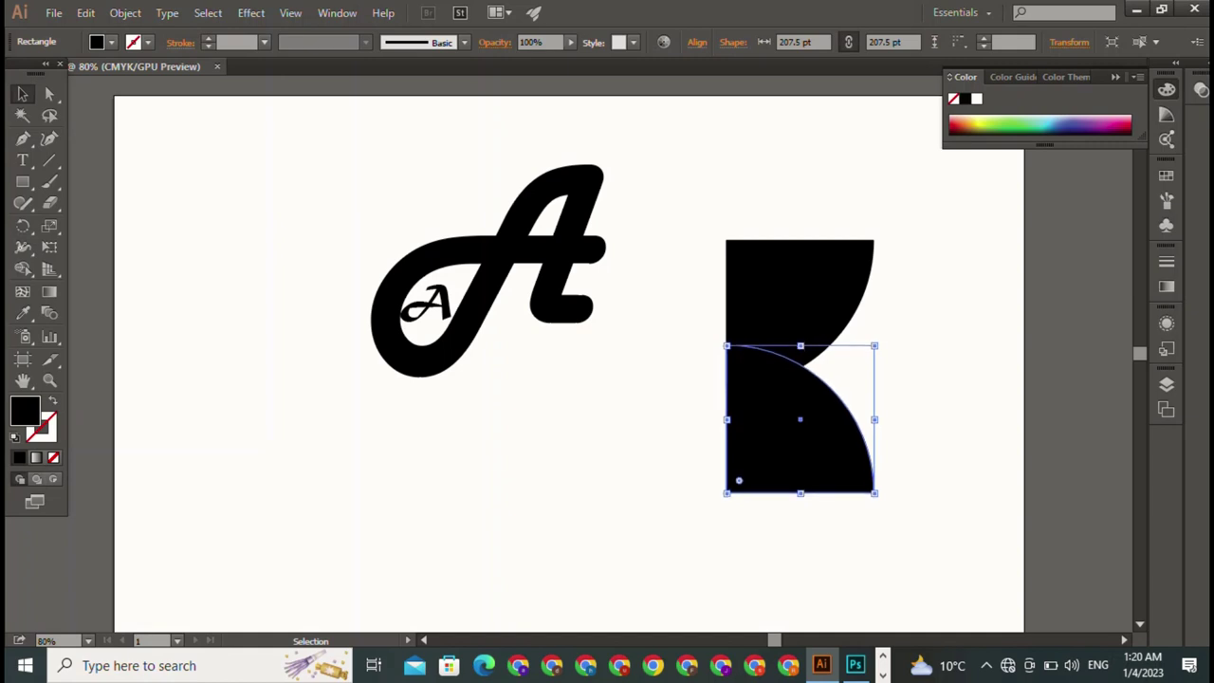
pyautogui.press('Up')
pyautogui.press('Up')
pyautogui.hotkey('ctrl', 'shift', 'a')
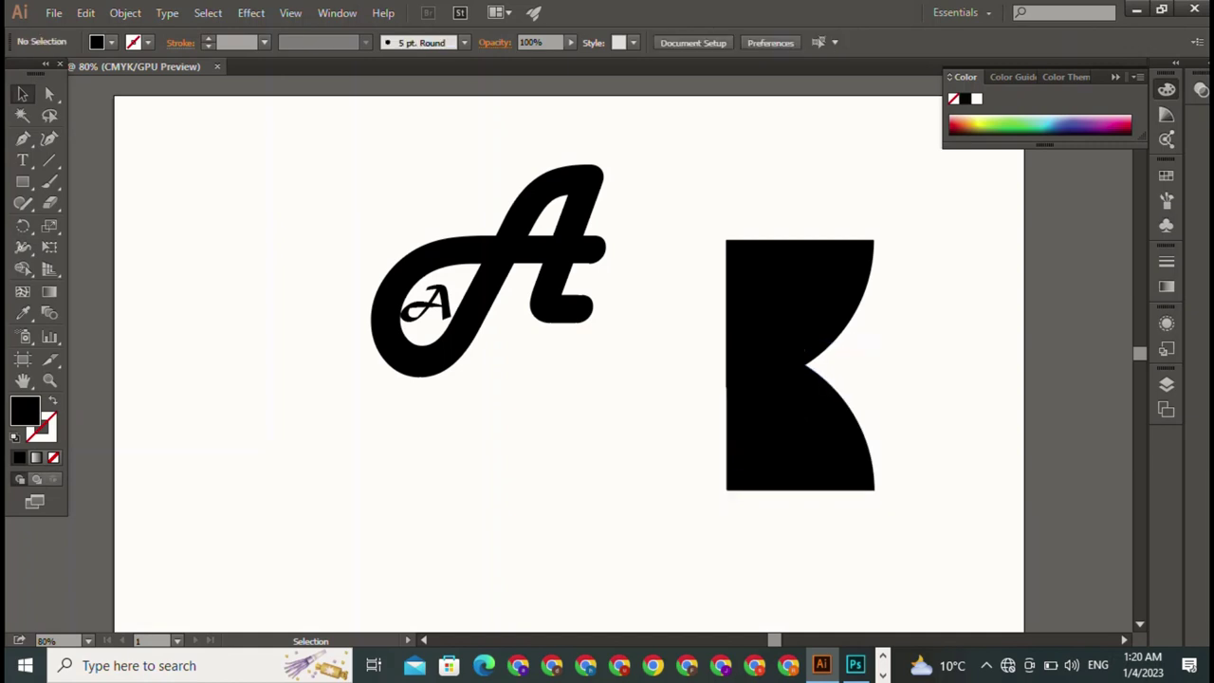
pyautogui.click(798, 421)
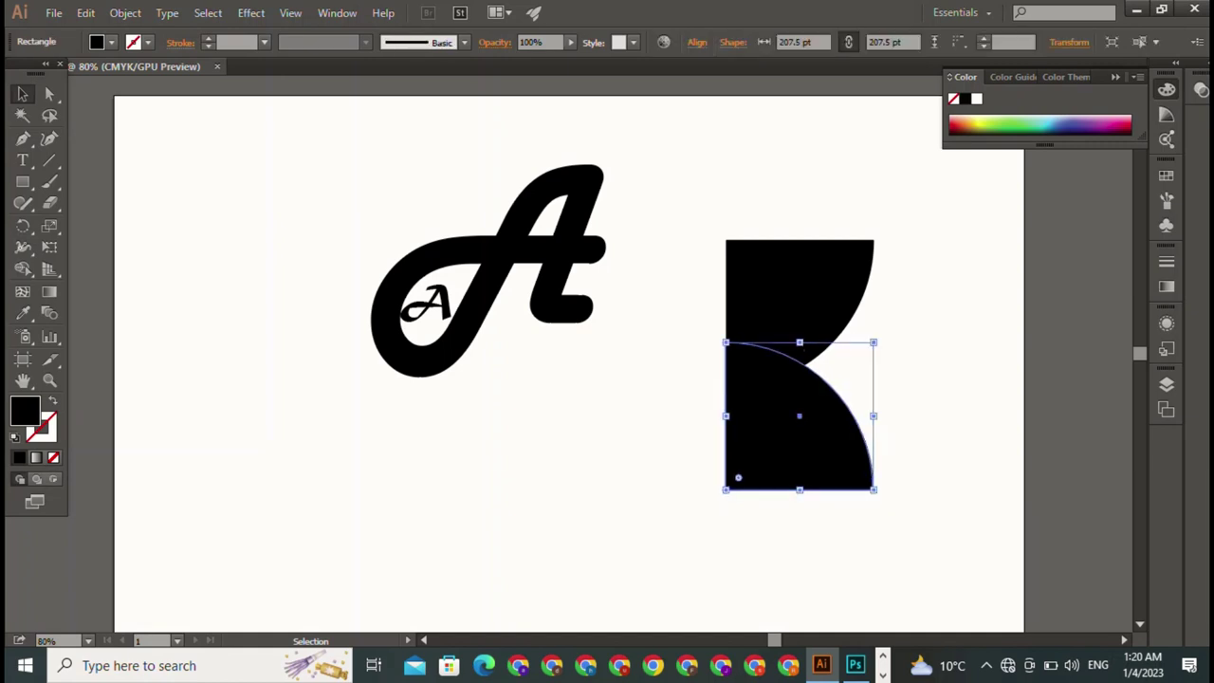
pyautogui.hotkey('ctrl', 'shift', 'a')
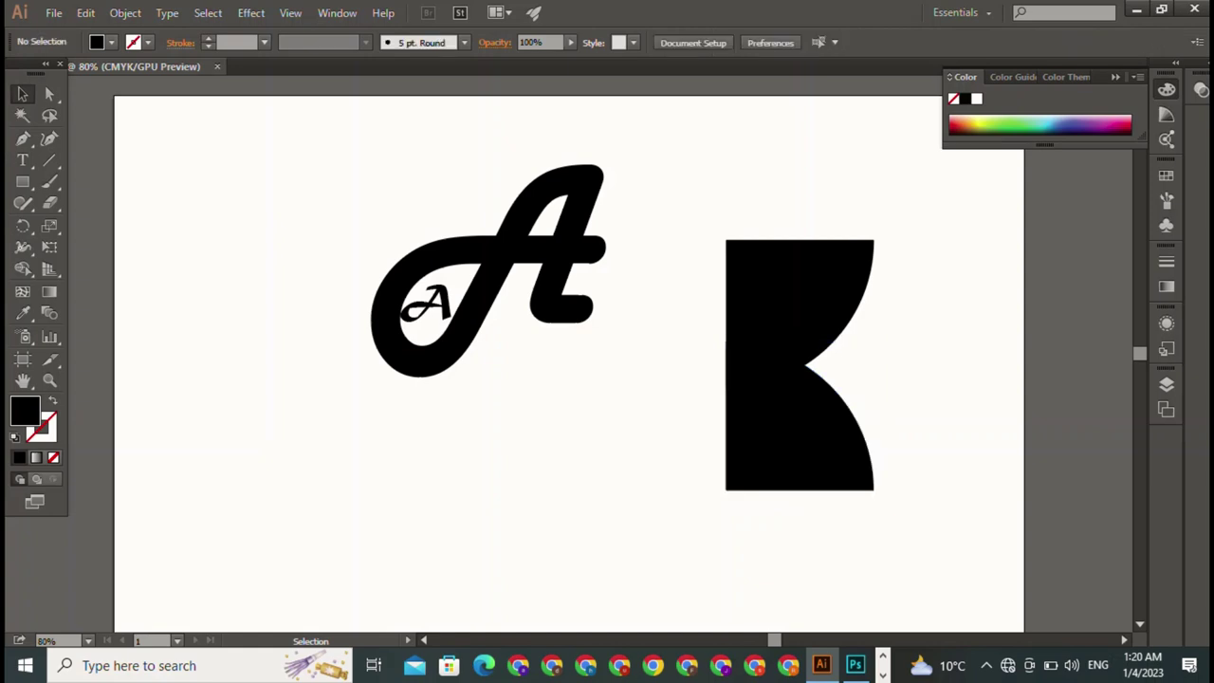
pyautogui.click(777, 285)
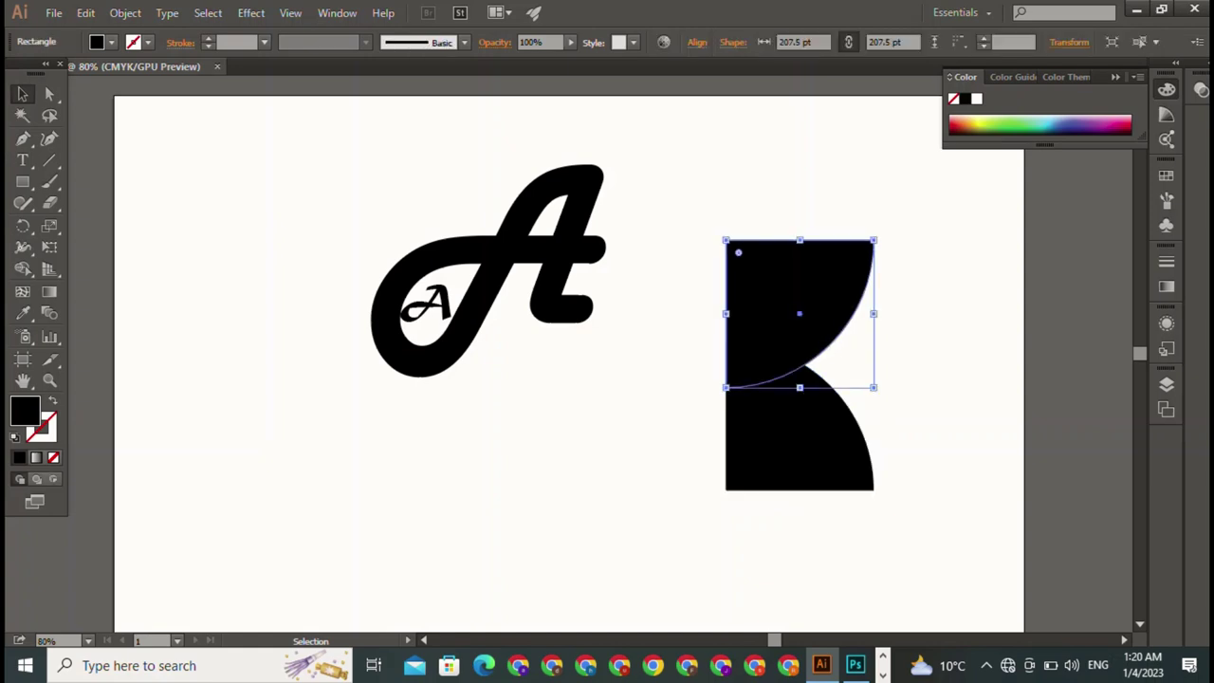
pyautogui.hotkey('ctrl', 'shift', 'a')
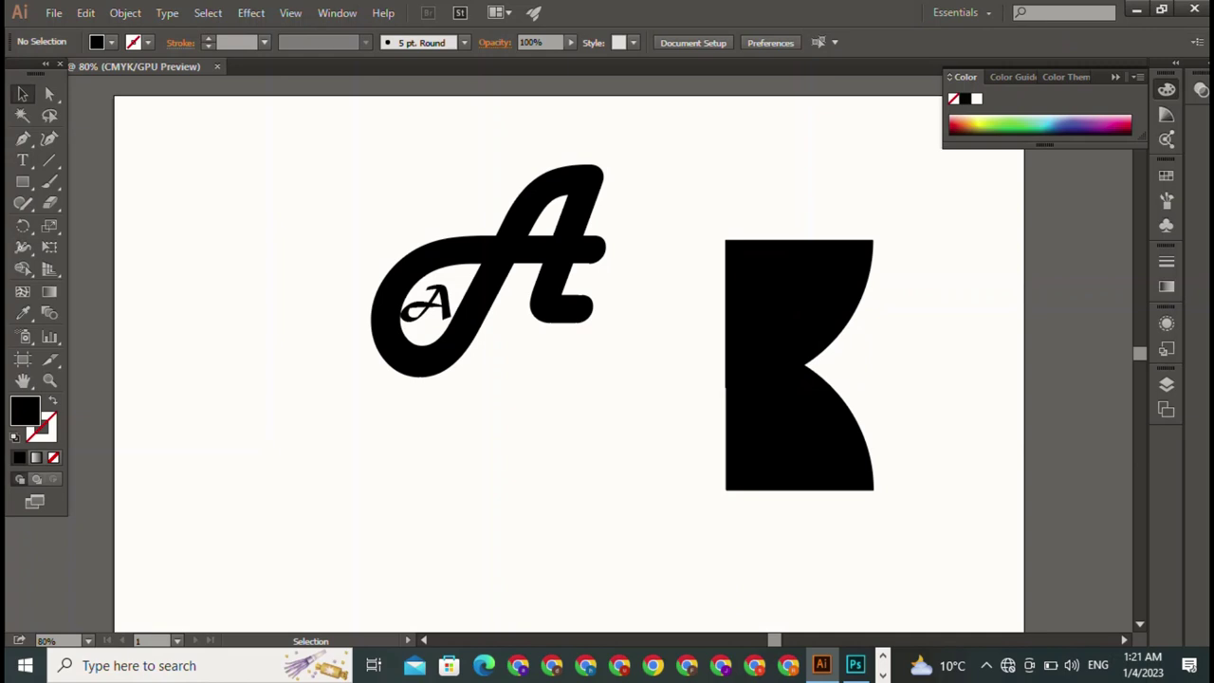
# Step: Duplicate both quarter-circles to the right and reflect the copy vertically
pyautogui.moveTo(769, 195); pyautogui.dragTo(872, 515)
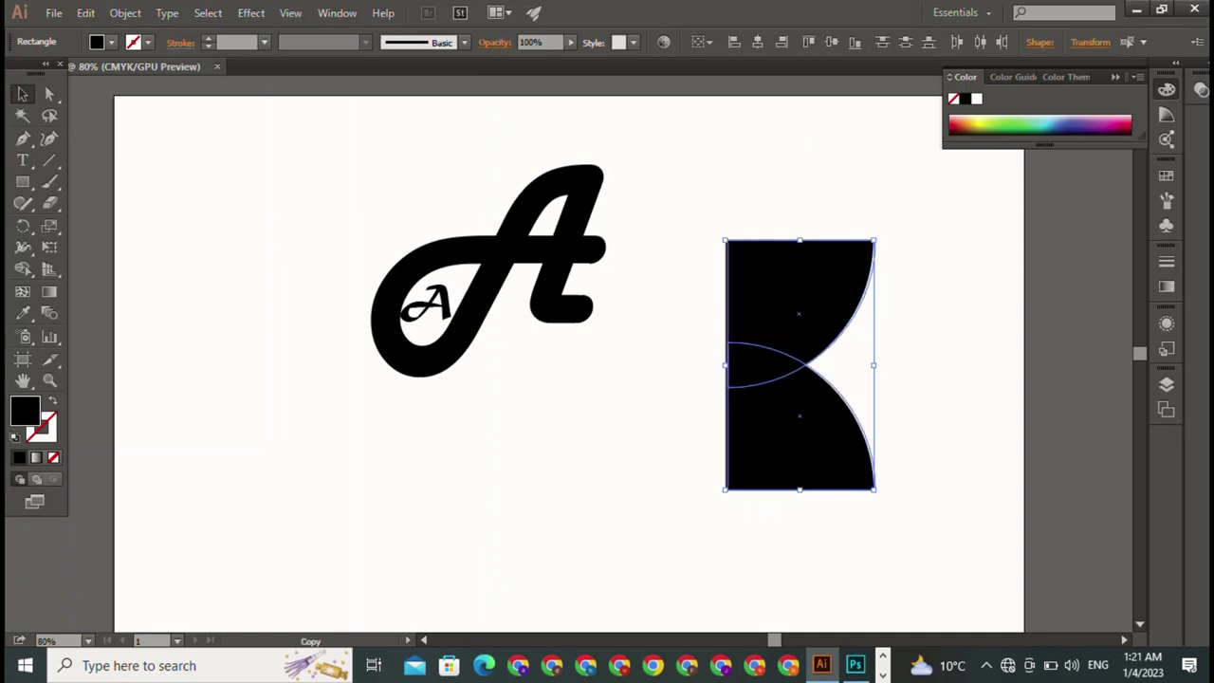
pyautogui.moveTo(799, 285); pyautogui.dragTo(926, 284)
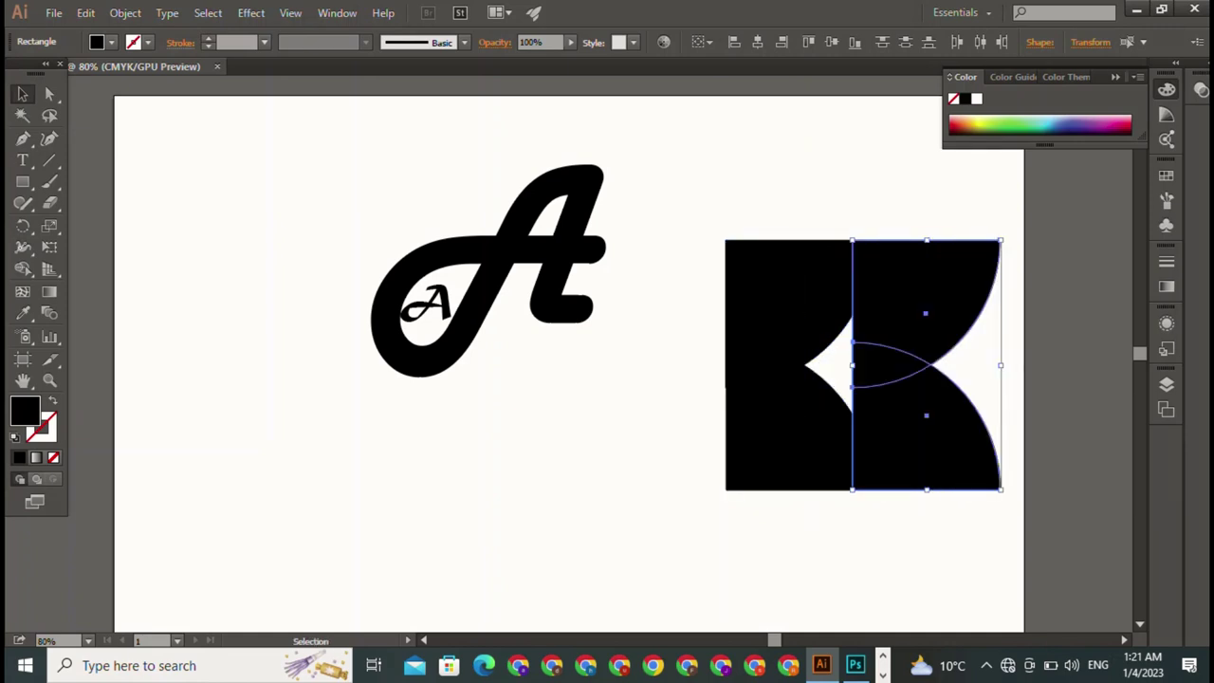
pyautogui.rightClick(920, 332)
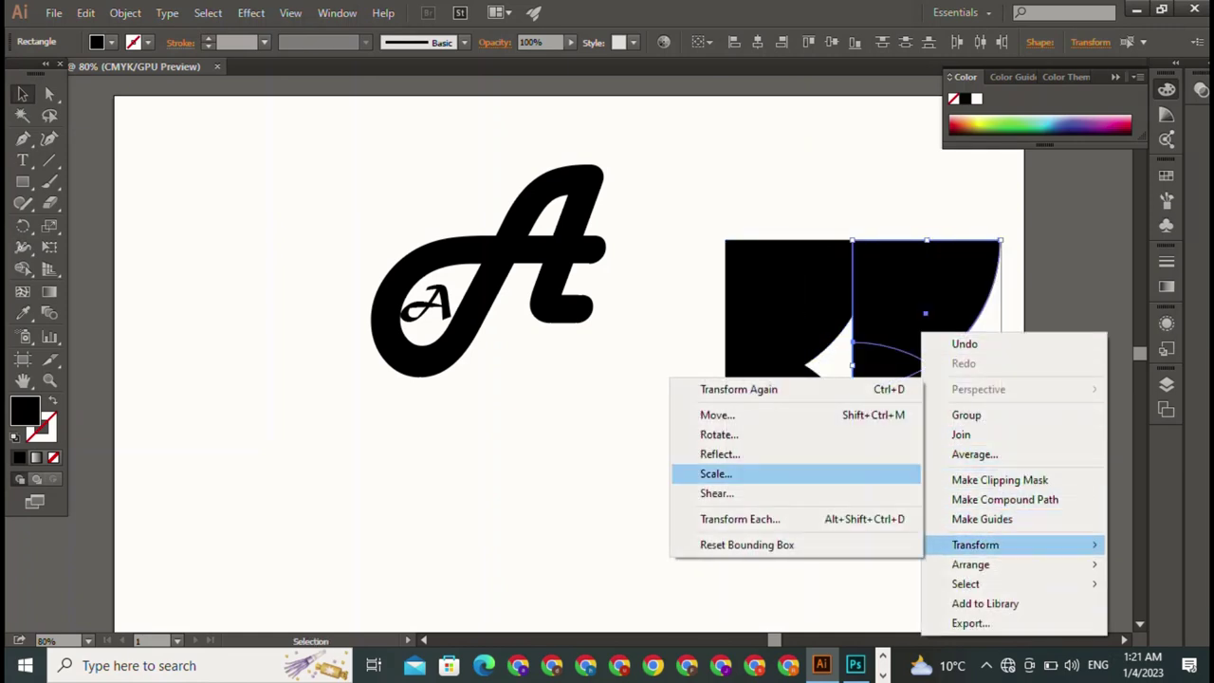
pyautogui.click(720, 454)
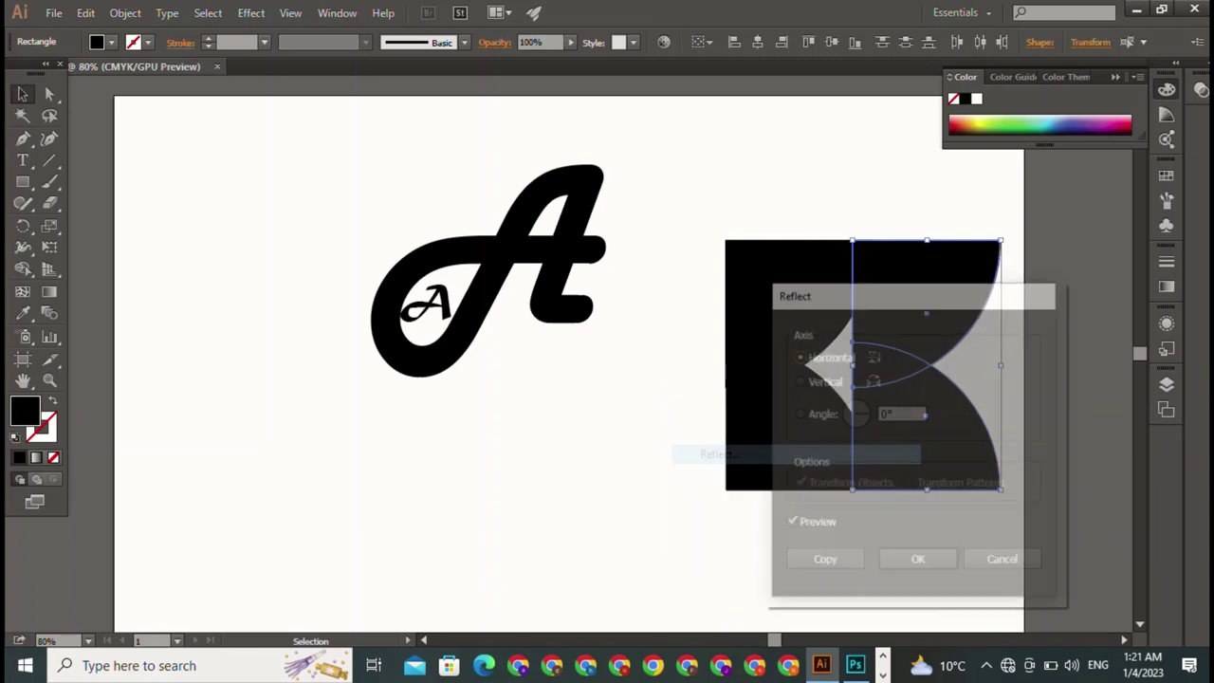
pyautogui.click(797, 380)
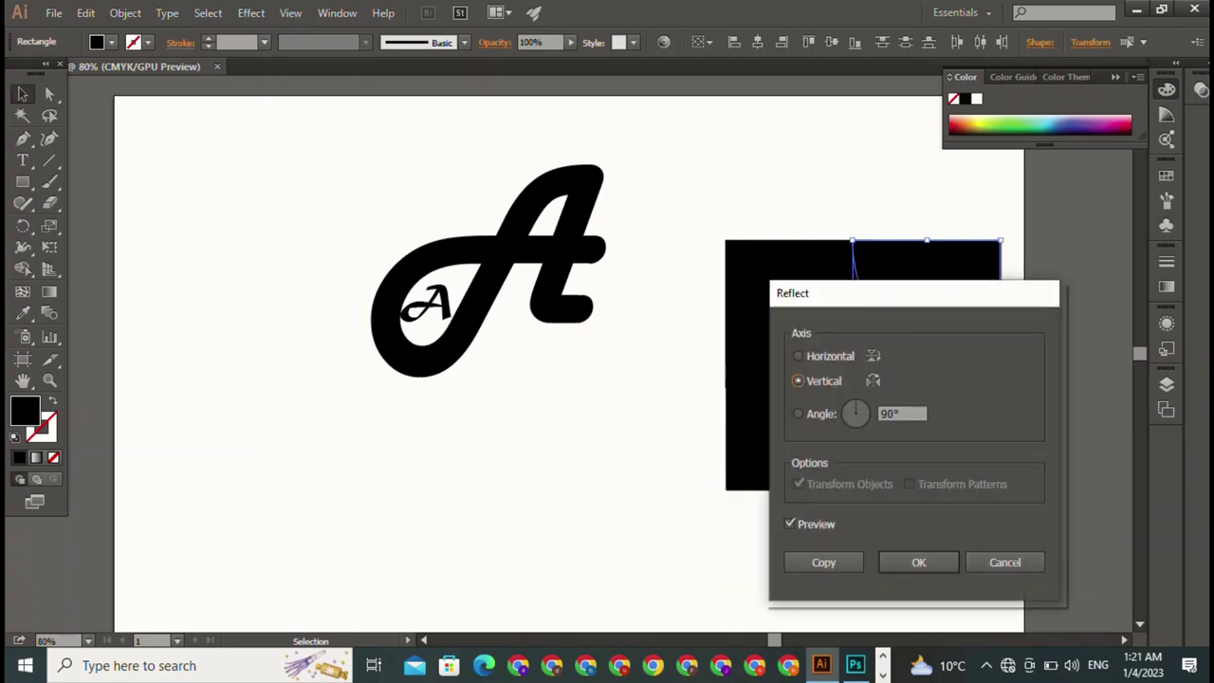
pyautogui.moveTo(872, 293)
pyautogui.mouseDown()
pyautogui.moveTo(477, 383)
pyautogui.moveTo(371, 211)
pyautogui.mouseUp()
pyautogui.click(420, 477)
pyautogui.hotkey('ctrl', 'shift', 'a')
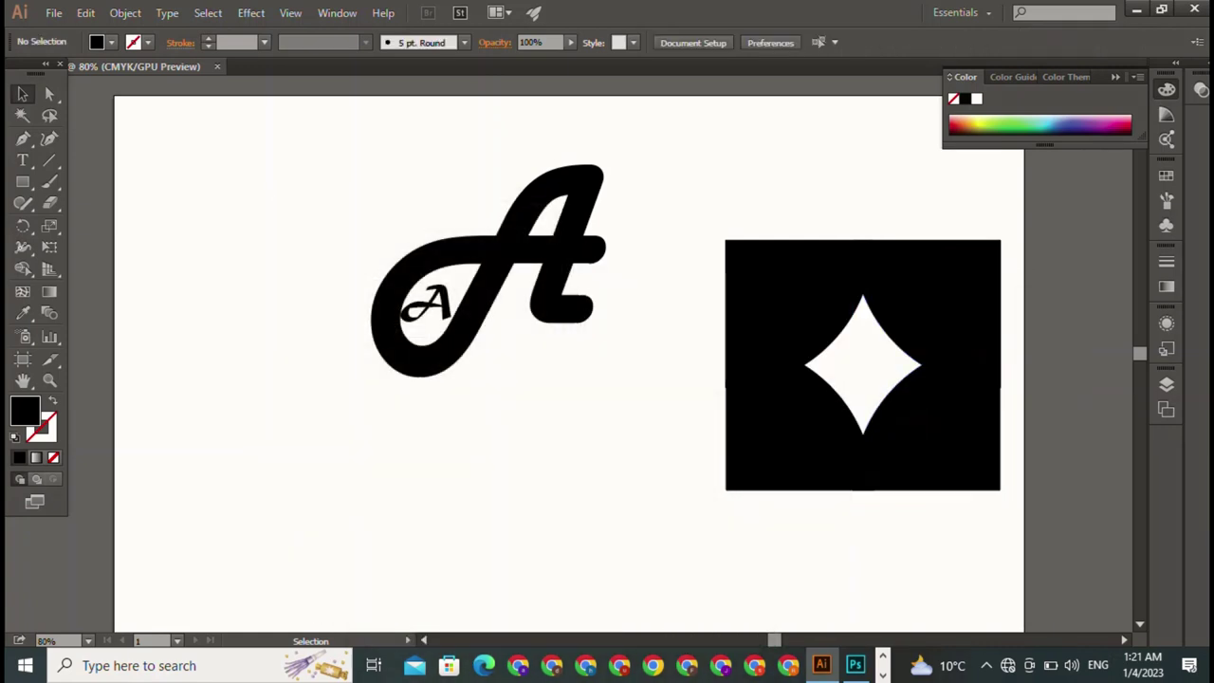
# Step: Move the star-cut black square down onto the A monogram
pyautogui.moveTo(751, 192); pyautogui.dragTo(997, 522)
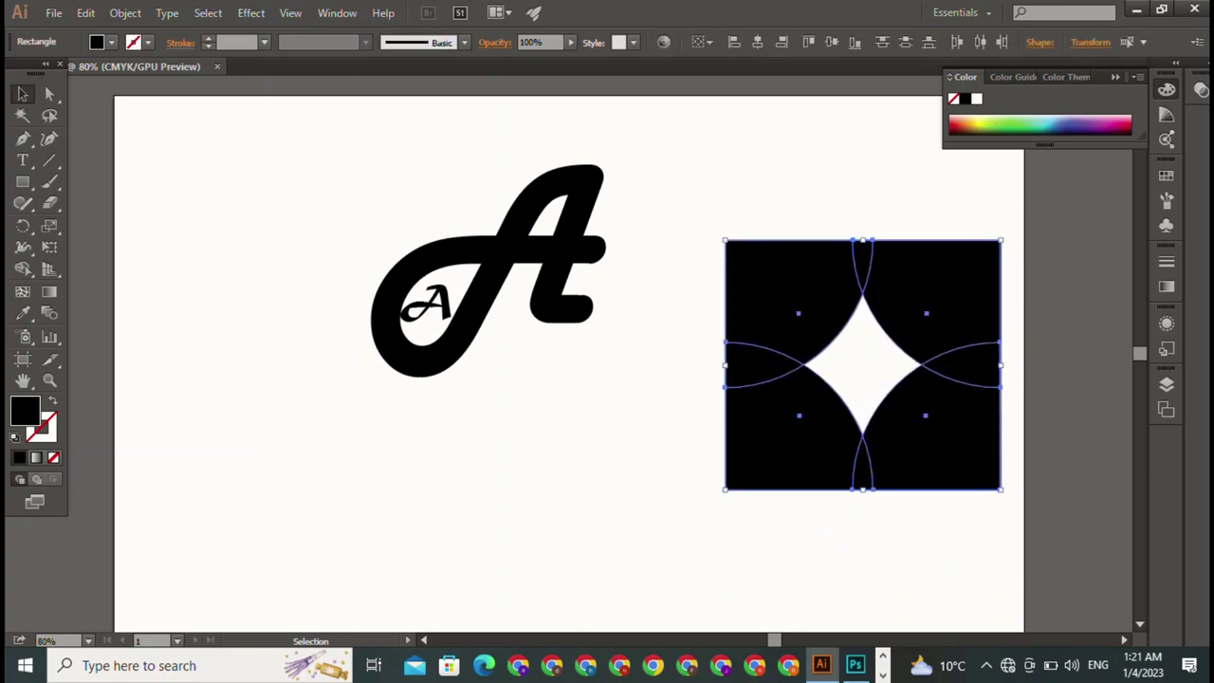
pyautogui.press('a')
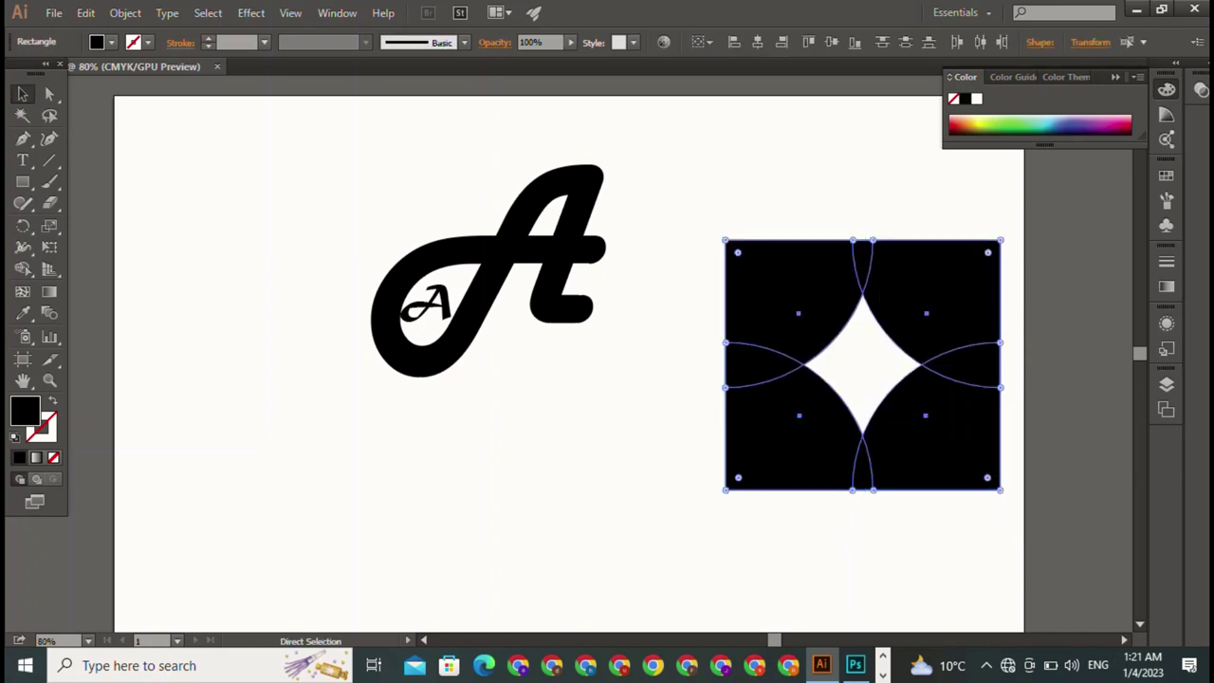
pyautogui.press('v')
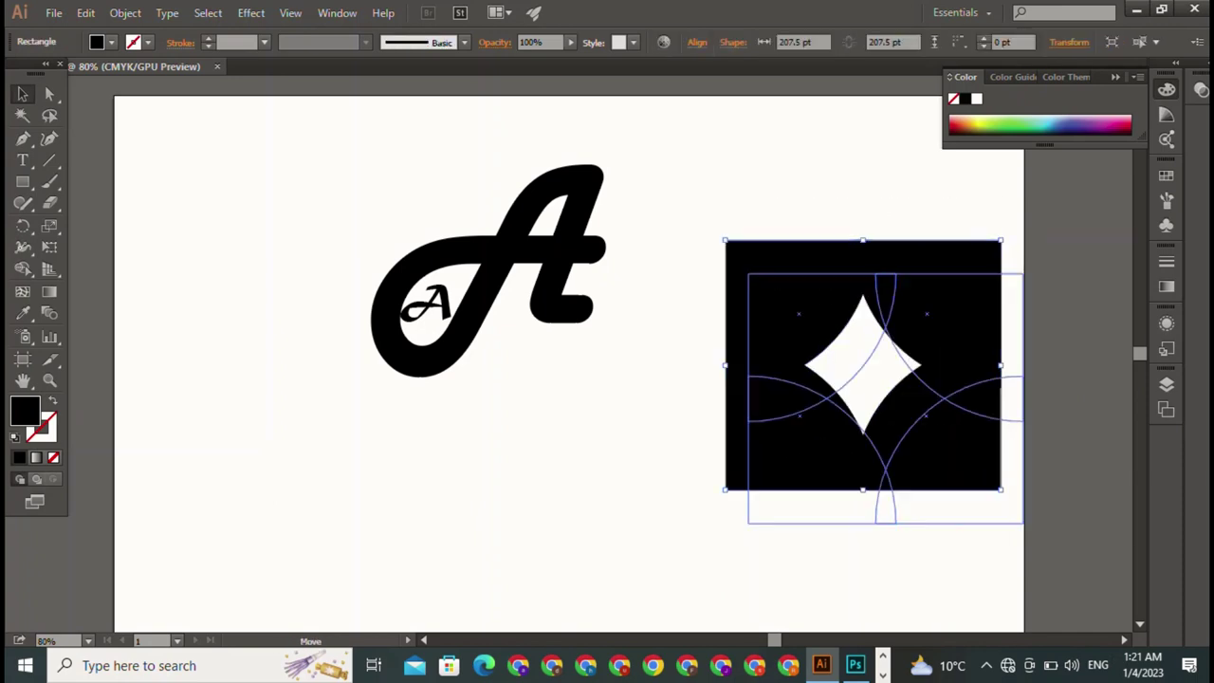
pyautogui.moveTo(863, 365); pyautogui.dragTo(560, 484)
# Step: Scale the square proportionally to 312.946 pt per side
pyautogui.moveTo(699, 358); pyautogui.dragTo(864, 231)
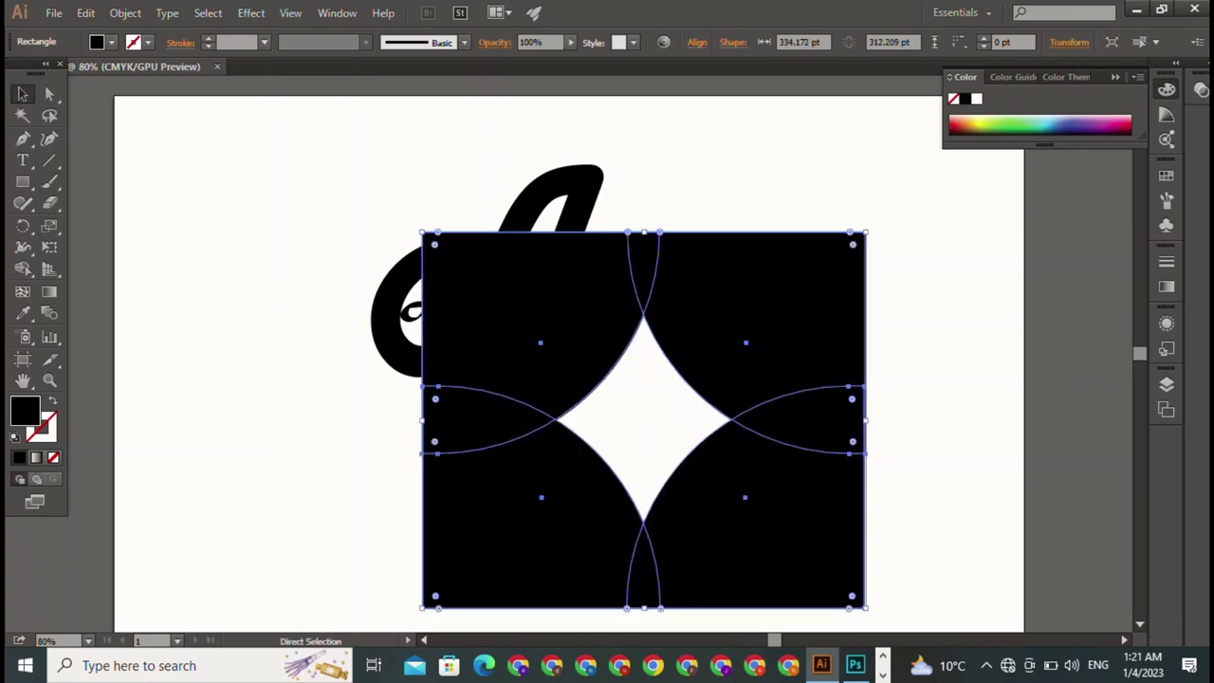
pyautogui.hotkey('ctrl', 'z')
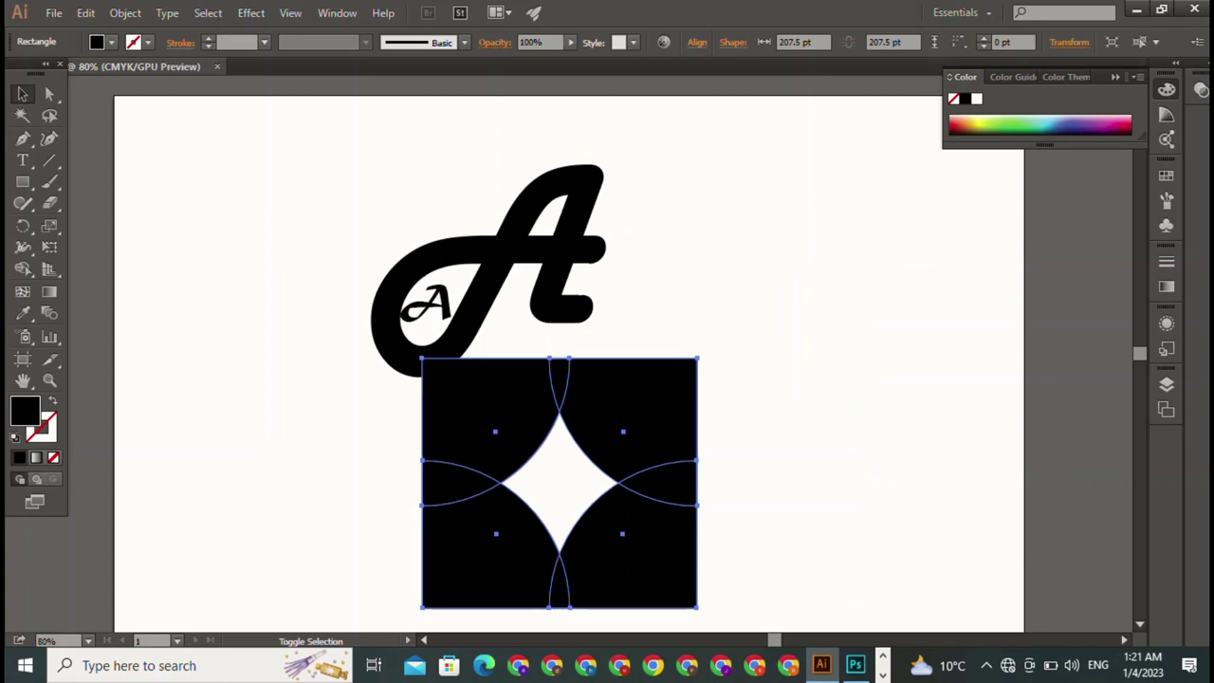
pyautogui.moveTo(699, 358); pyautogui.dragTo(837, 231)
pyautogui.click(569, 178)
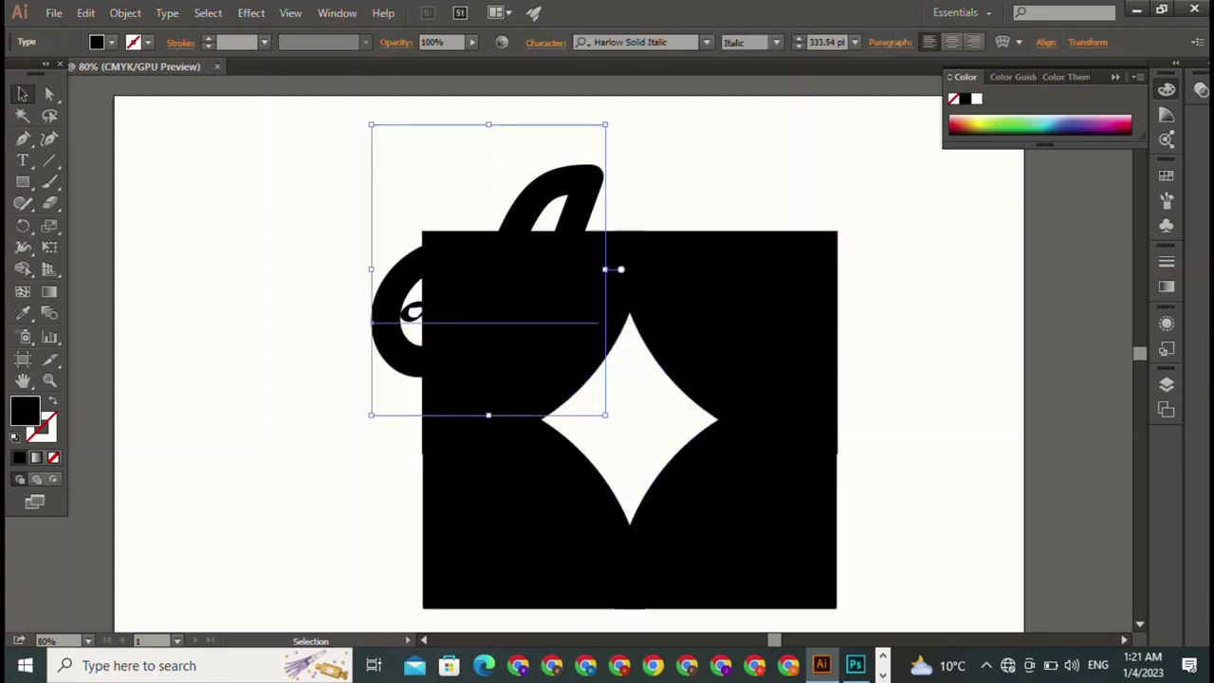
pyautogui.click(630, 559)
pyautogui.hotkey('ctrl', 'shift', 'a')
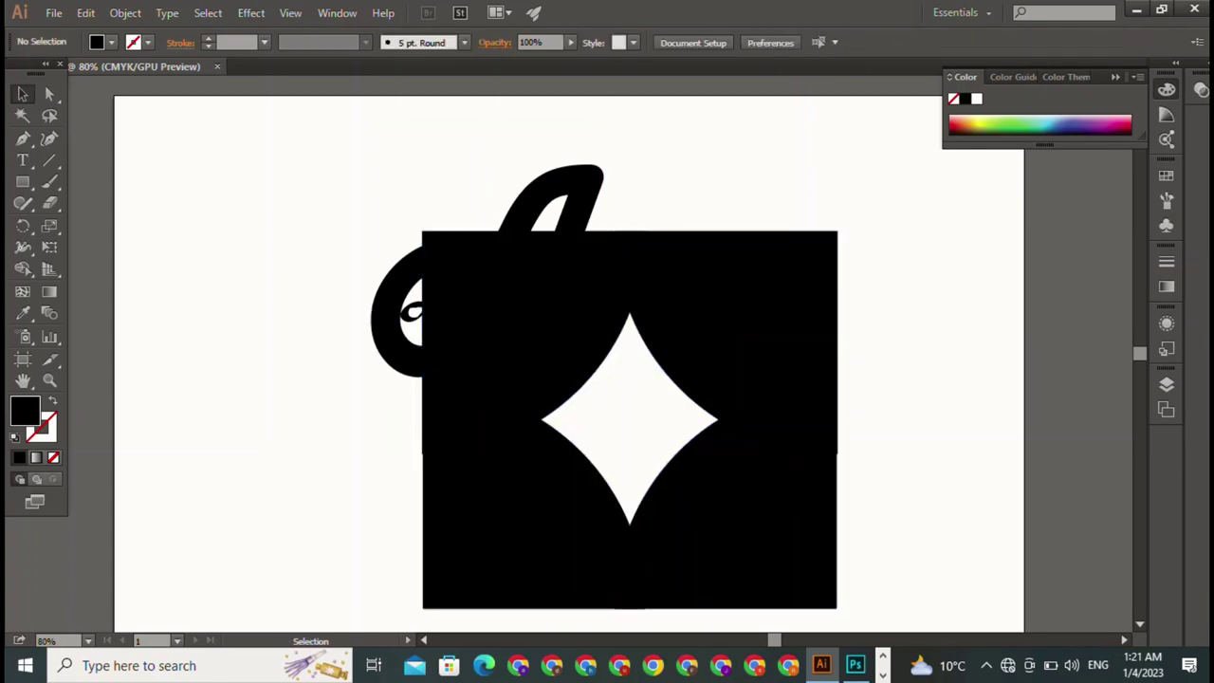
pyautogui.hotkey('ctrl', 'z')
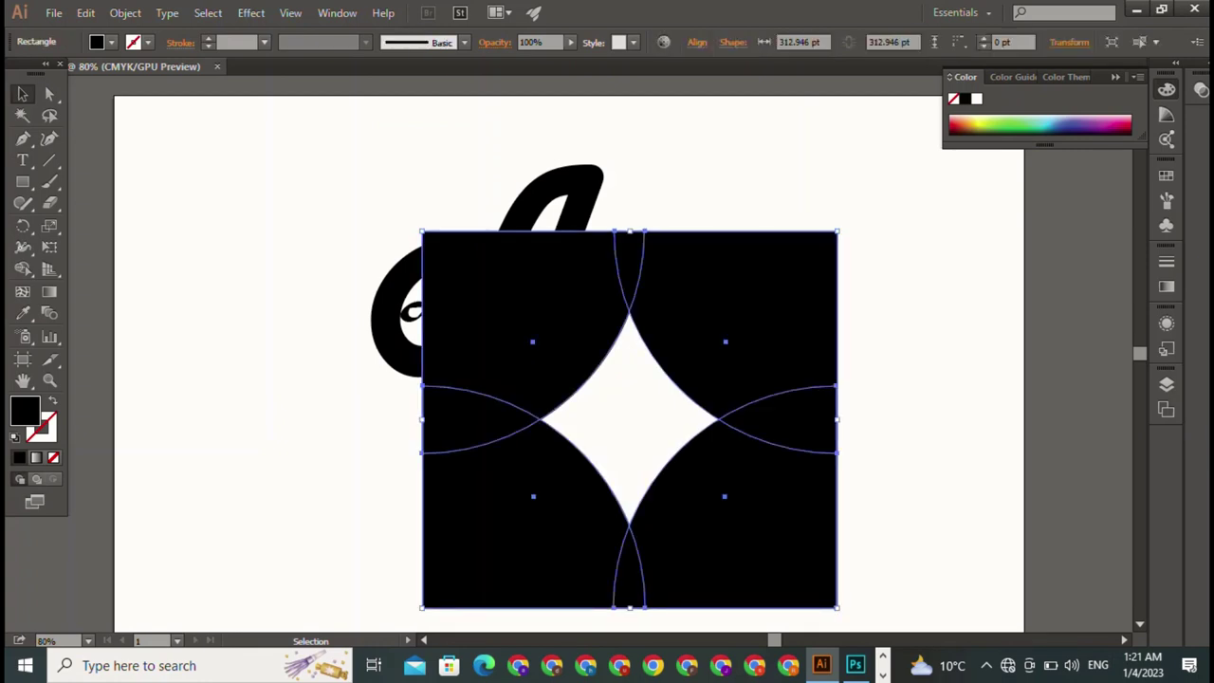
# Step: Give the square and arcs no fill and a 4 pt black stroke
pyautogui.click(111, 41)
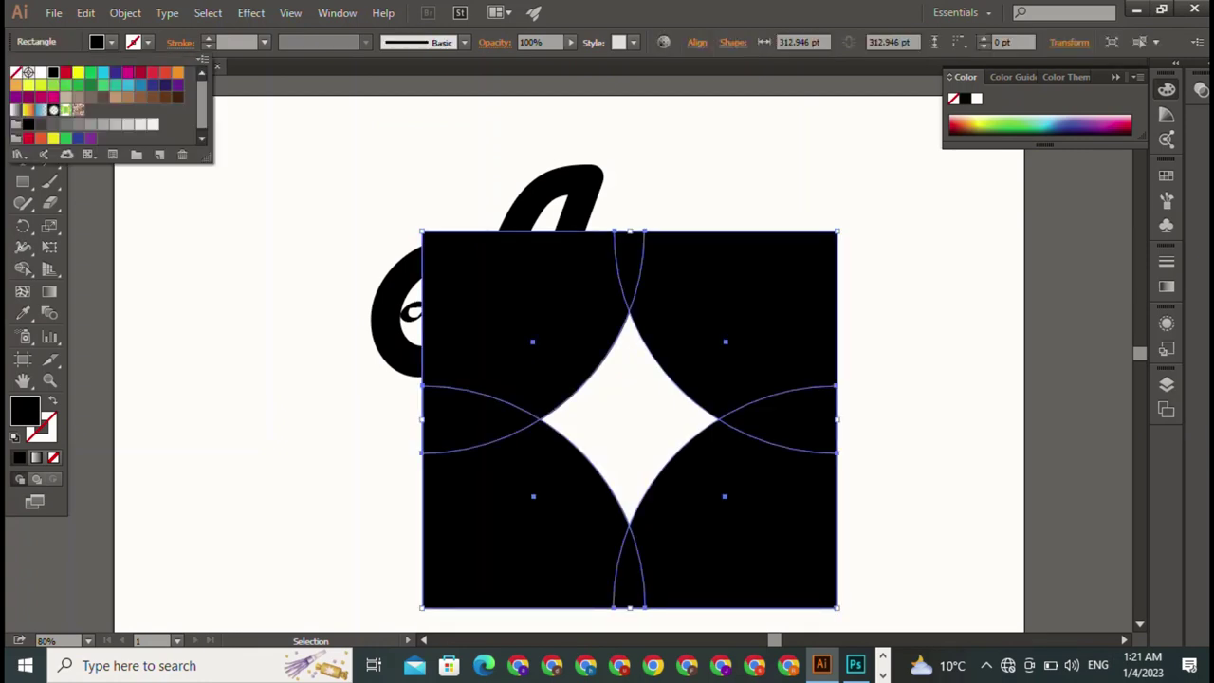
pyautogui.click(17, 73)
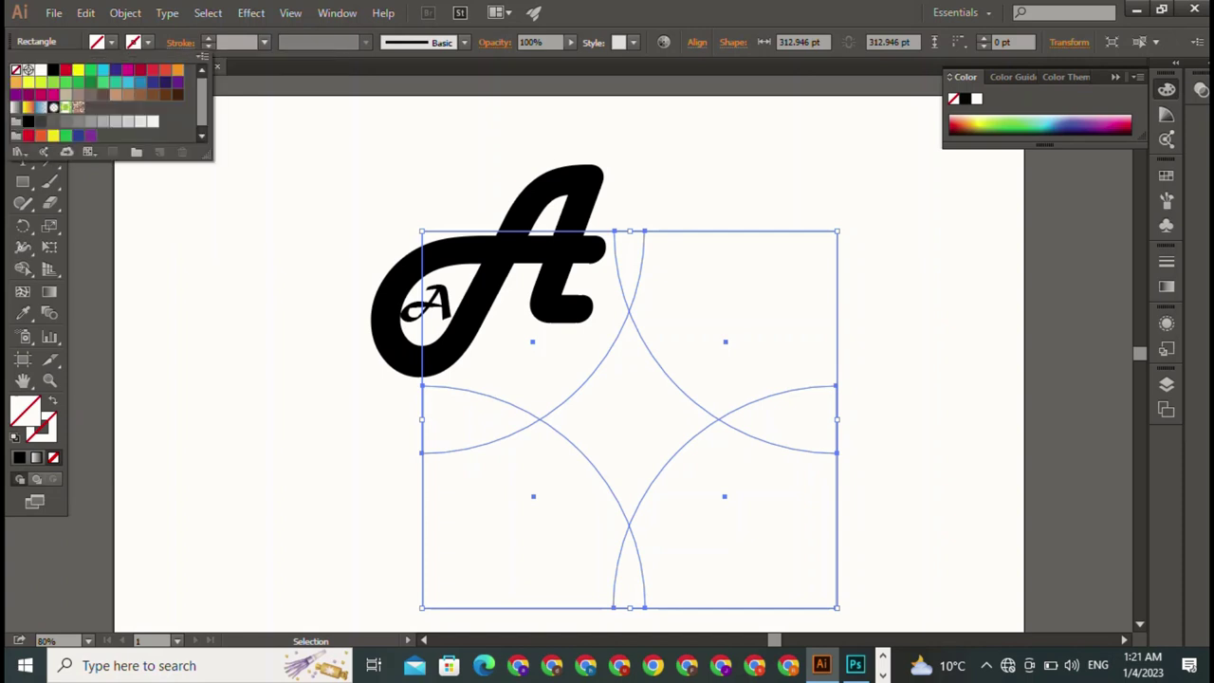
pyautogui.click(53, 71)
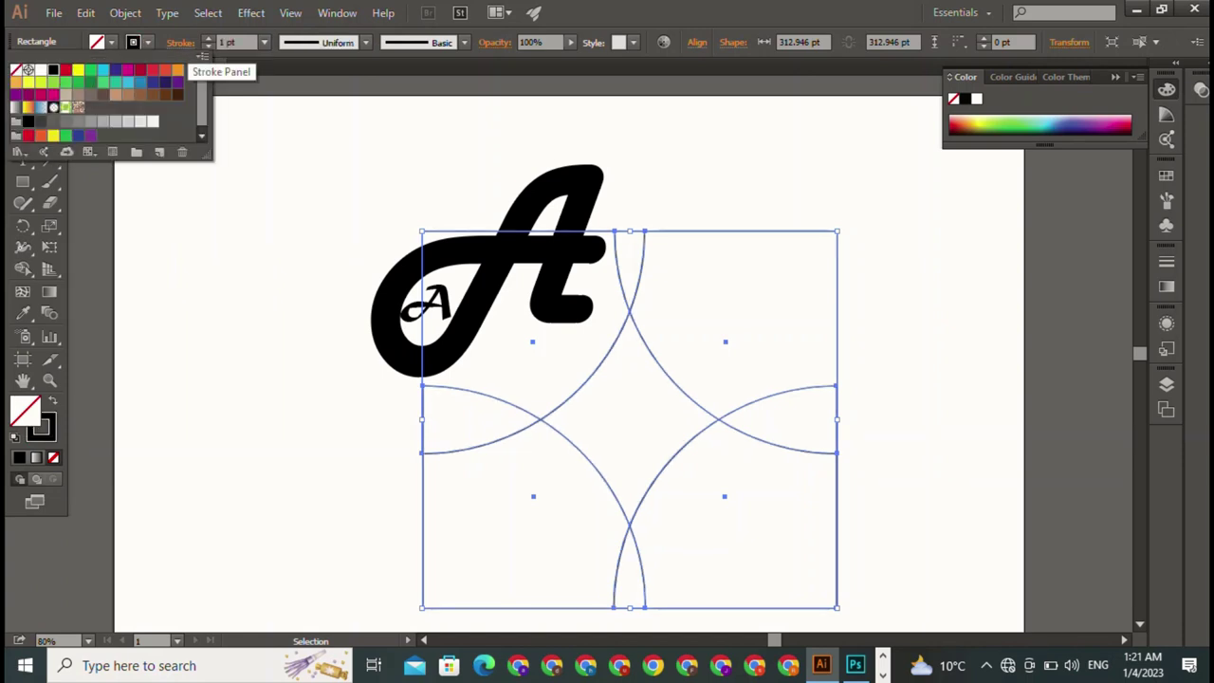
pyautogui.click(208, 38)
pyautogui.click(208, 38)
pyautogui.click(208, 38)
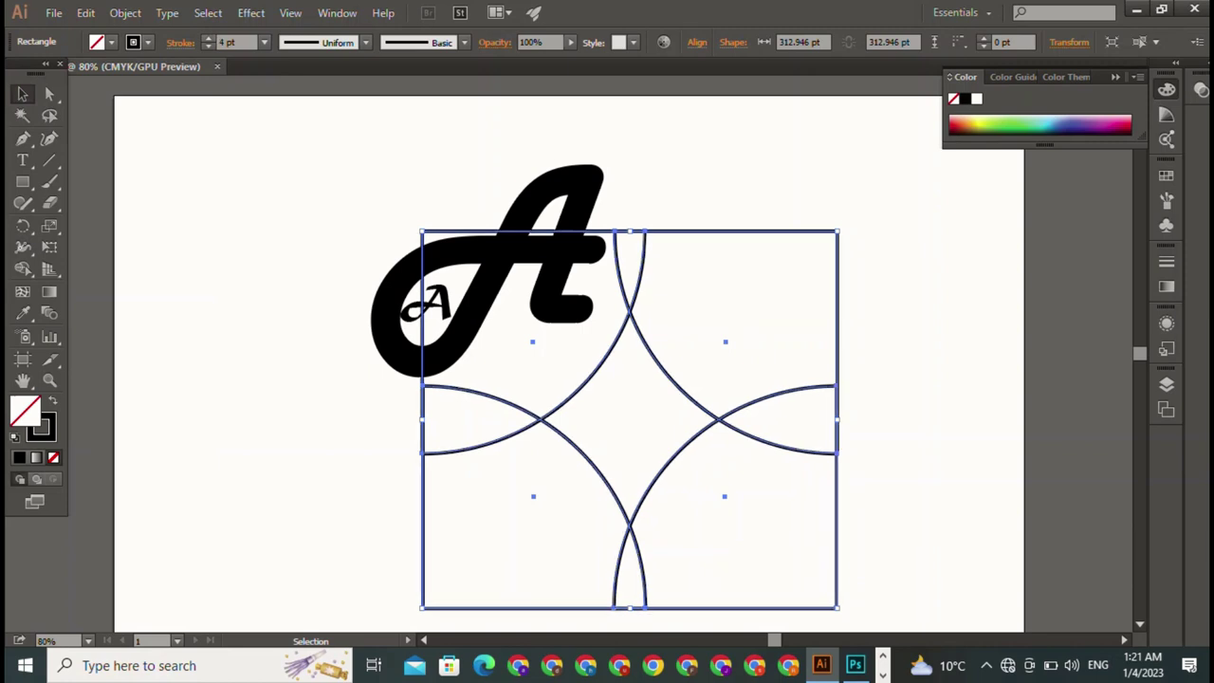
pyautogui.hotkey('ctrl', 'shift', 'a')
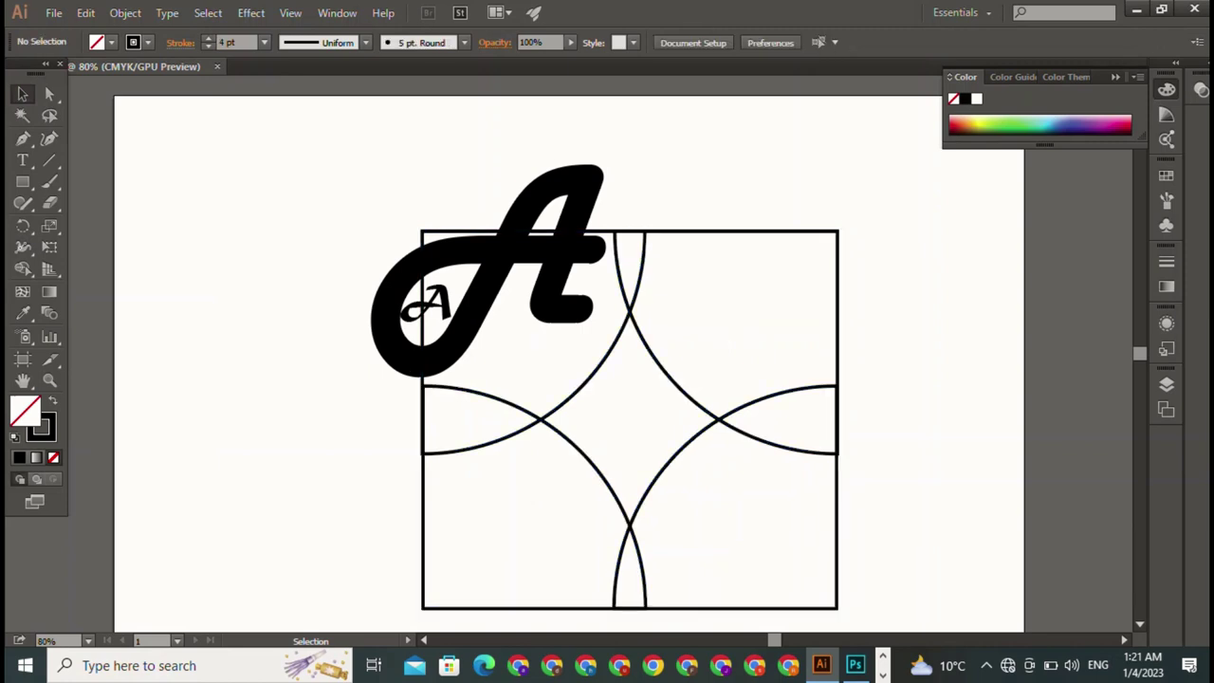
pyautogui.click(494, 285)
# Step: Scale the A monogram down to about 125.17 pt and place it in the grid's centre
pyautogui.moveTo(605, 124); pyautogui.dragTo(507, 245)
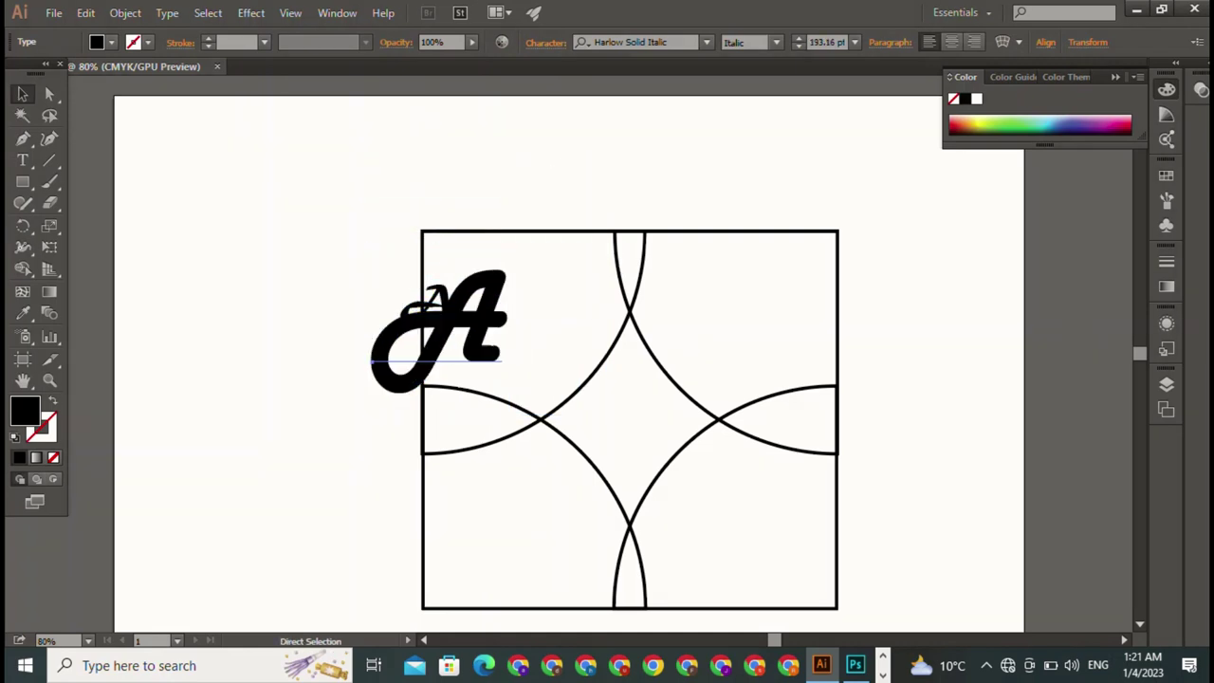
pyautogui.hotkey('ctrl', 'z')
pyautogui.hotkey('ctrl', 'z')
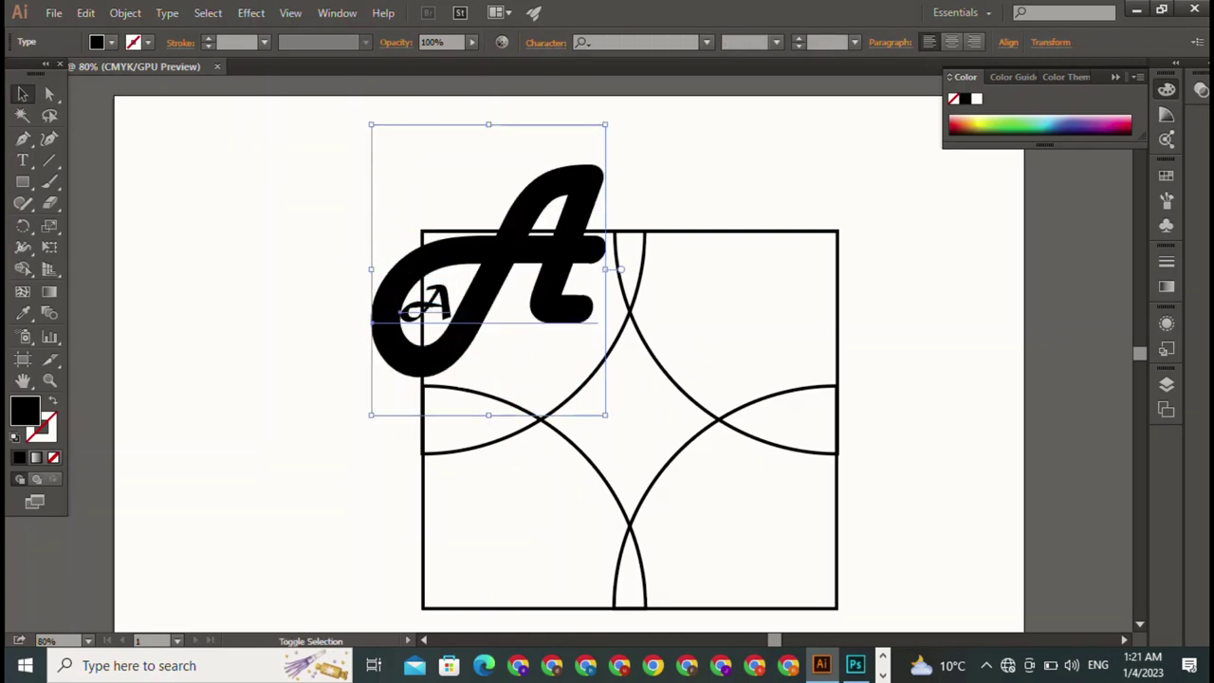
pyautogui.moveTo(605, 124); pyautogui.dragTo(484, 277)
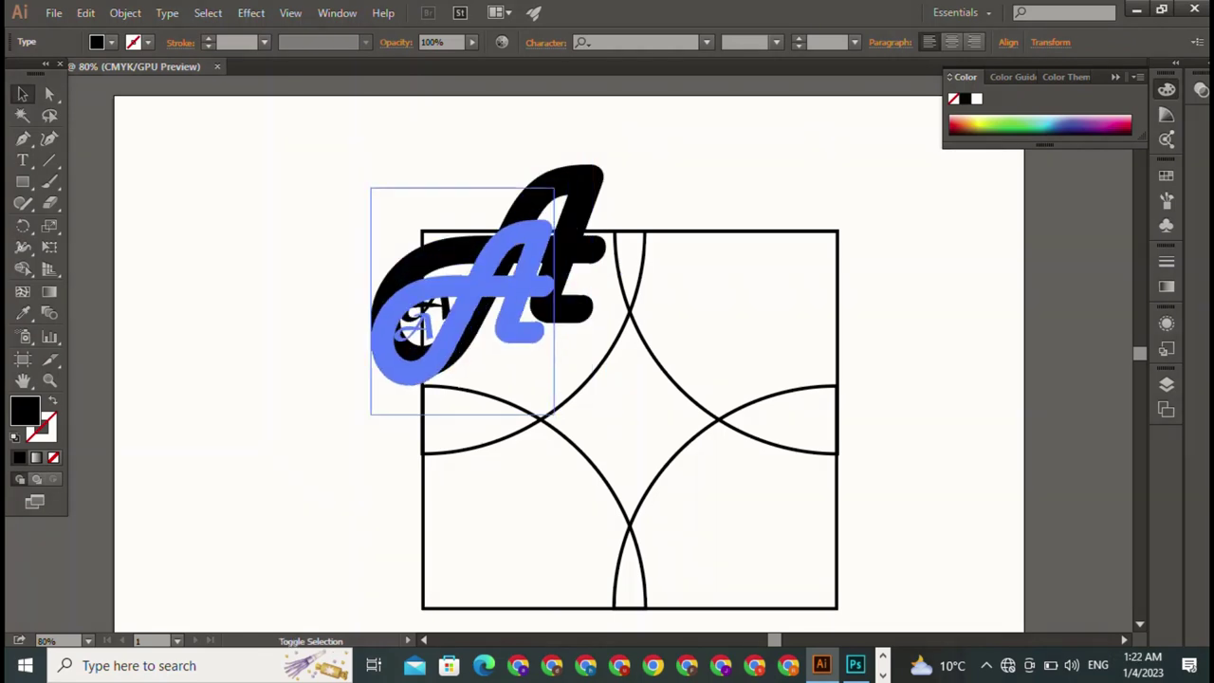
pyautogui.moveTo(427, 342); pyautogui.dragTo(623, 412)
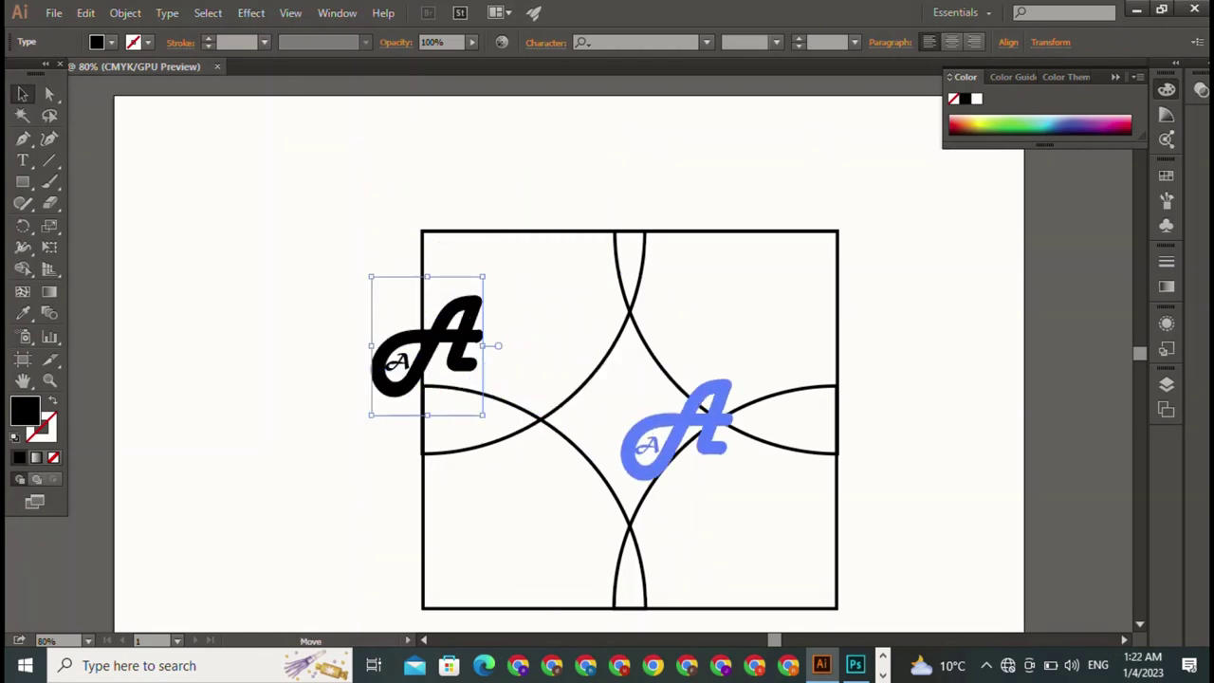
pyautogui.moveTo(679, 348); pyautogui.dragTo(630, 408)
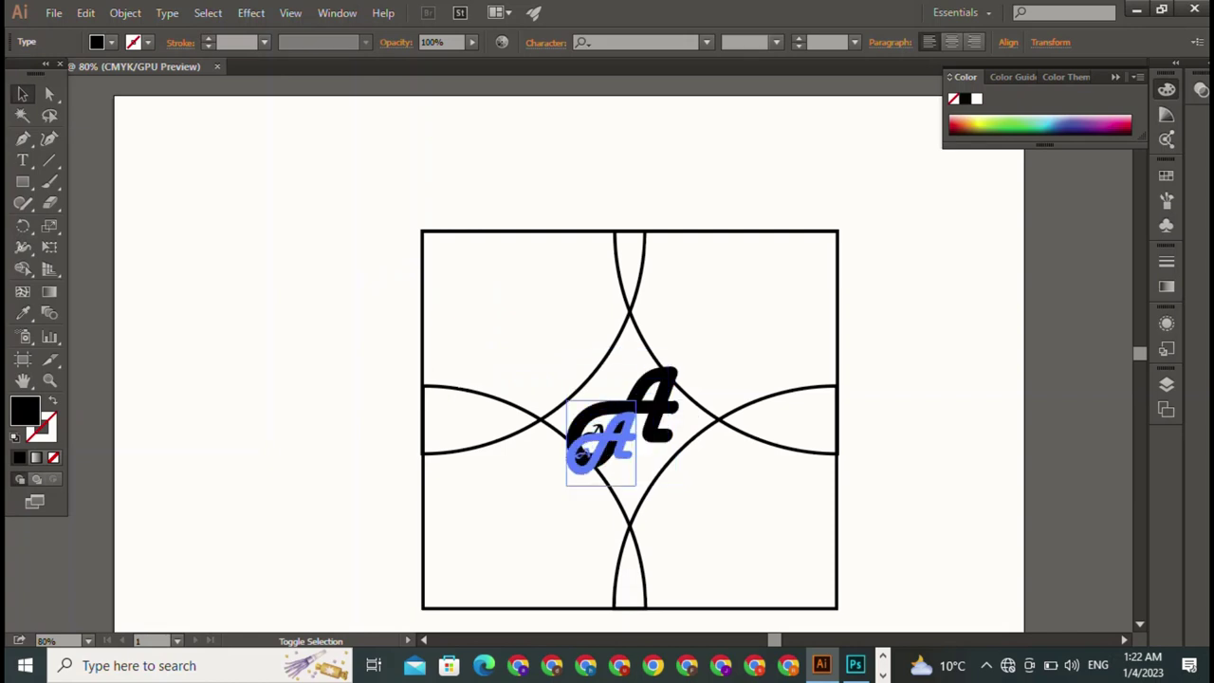
pyautogui.moveTo(583, 445)
pyautogui.mouseDown()
pyautogui.moveTo(607, 417)
pyautogui.moveTo(588, 428)
pyautogui.mouseUp()
# Step: Fine-tune the A's position until it is centred in the star opening
pyautogui.press('shift')
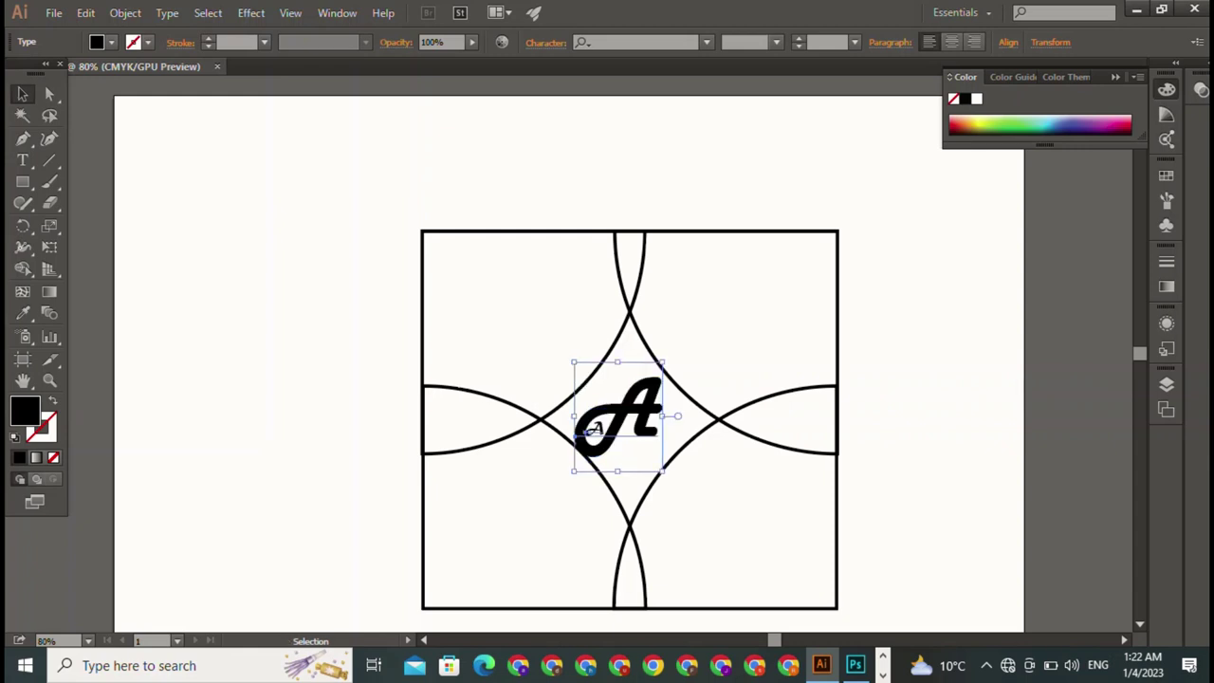
pyautogui.moveTo(591, 430); pyautogui.dragTo(604, 435)
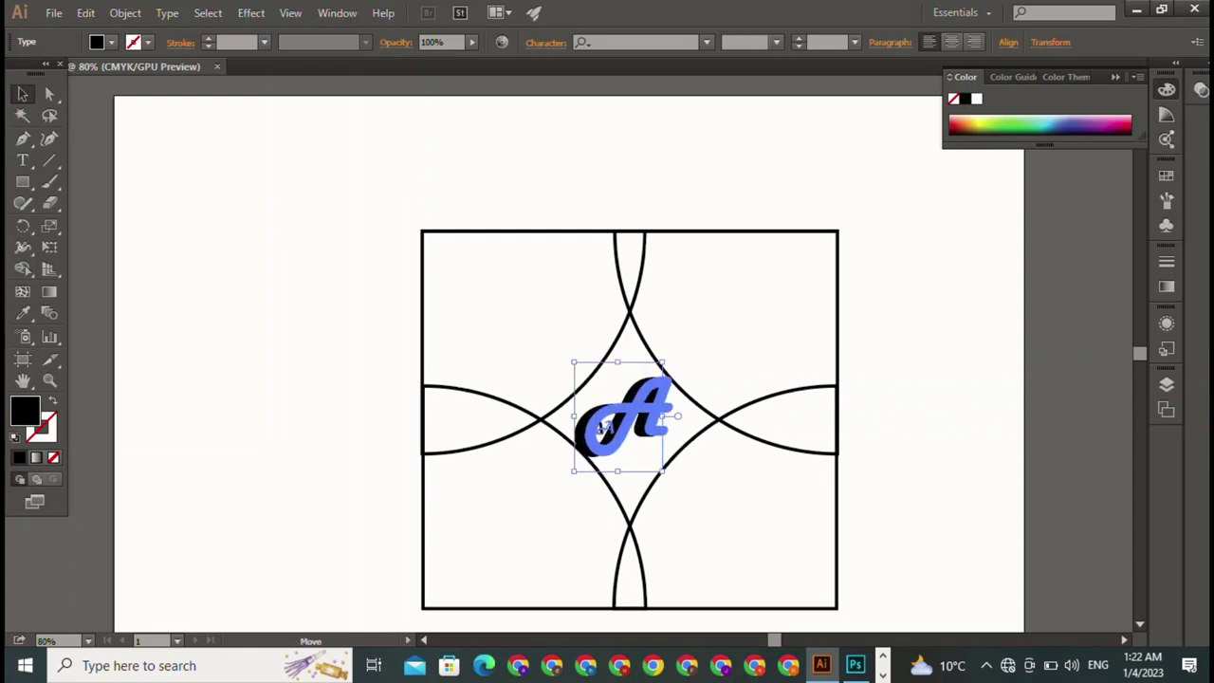
pyautogui.moveTo(597, 434); pyautogui.dragTo(612, 439)
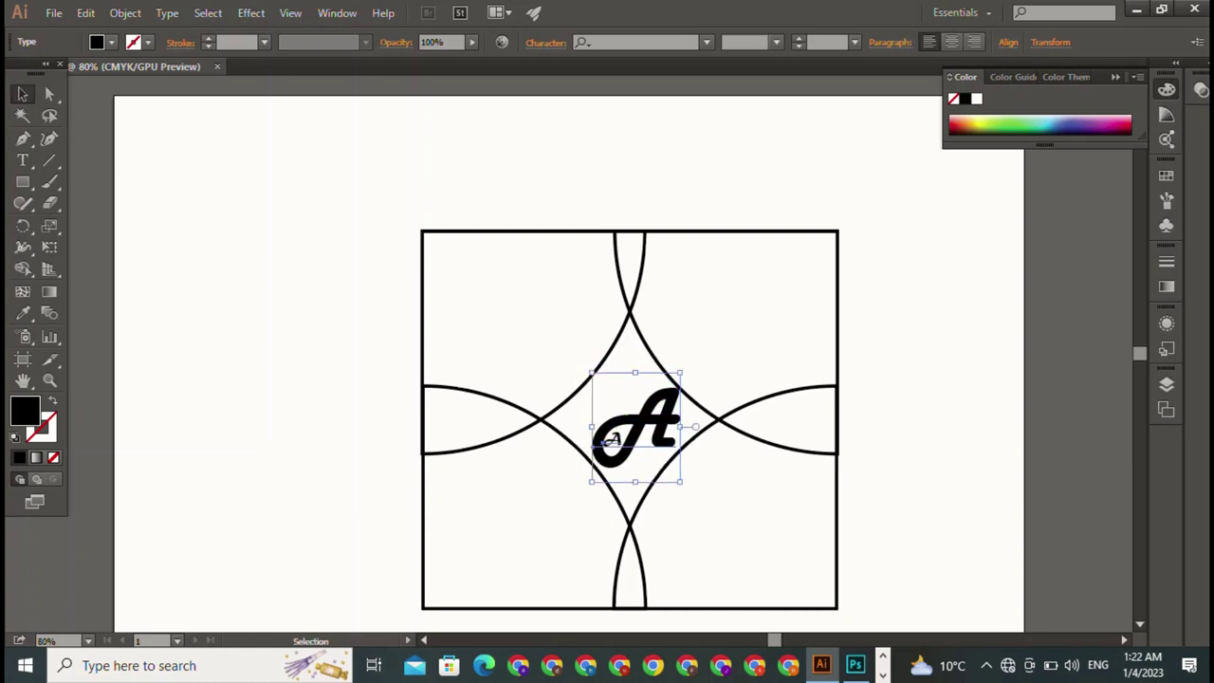
pyautogui.hotkey('ctrl', 'shift', 'a')
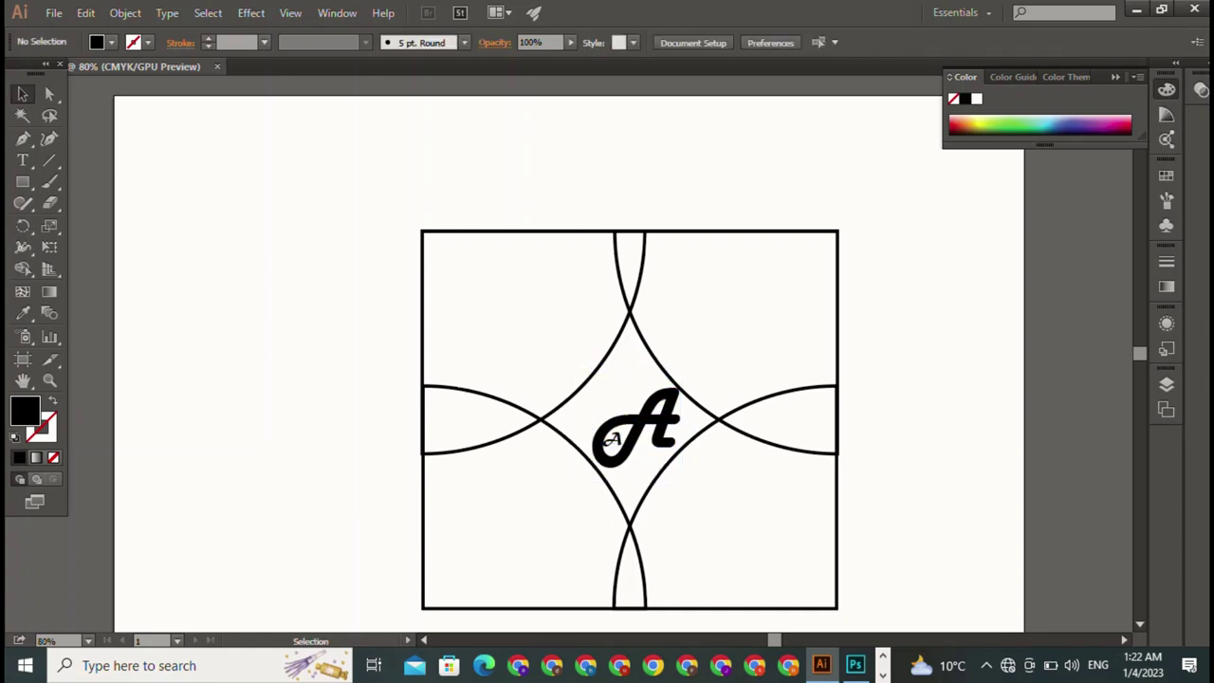
pyautogui.moveTo(612, 438)
pyautogui.mouseDown()
pyautogui.moveTo(592, 429)
pyautogui.moveTo(612, 434)
pyautogui.mouseUp()
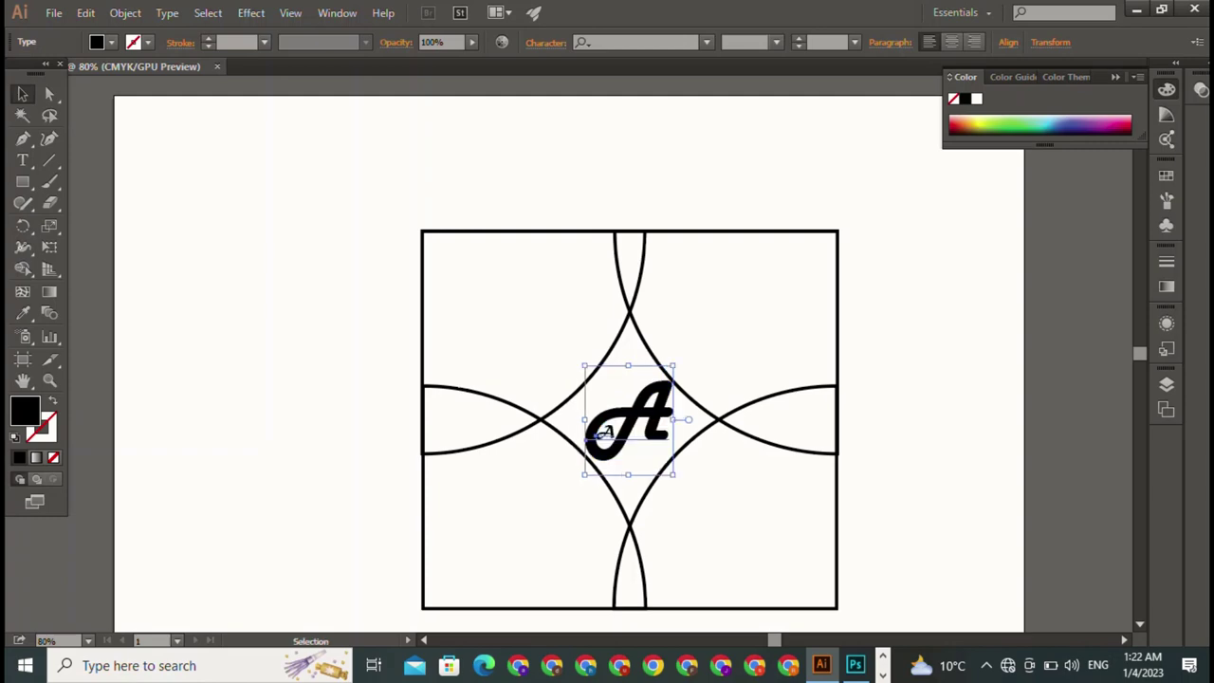